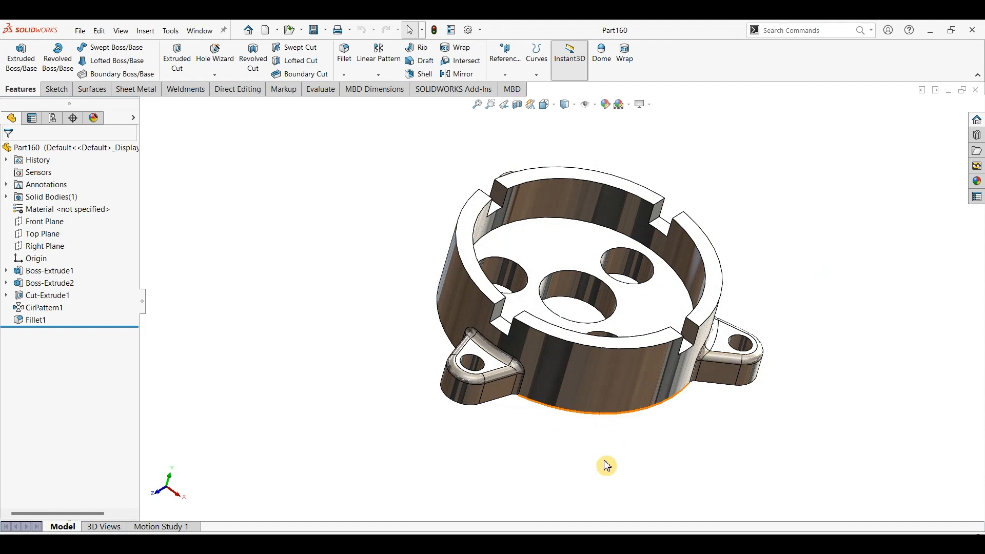
# - Look over the Part160_dwg.PDF drawing in the browser and create a new part document in SOLIDWORKS
pyautogui.click(554, 541)
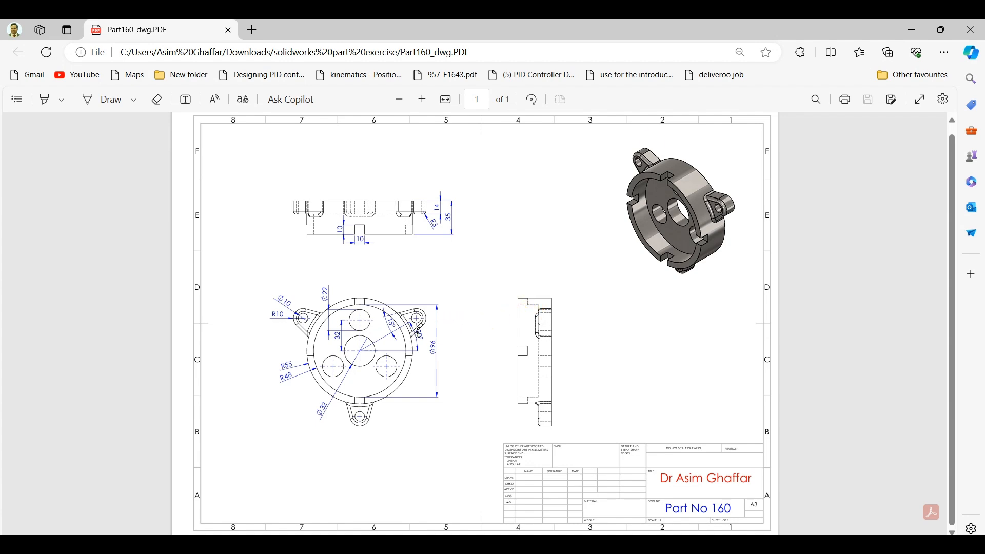
pyautogui.click(913, 30)
pyautogui.click(80, 31)
pyautogui.click(97, 49)
pyautogui.click(549, 390)
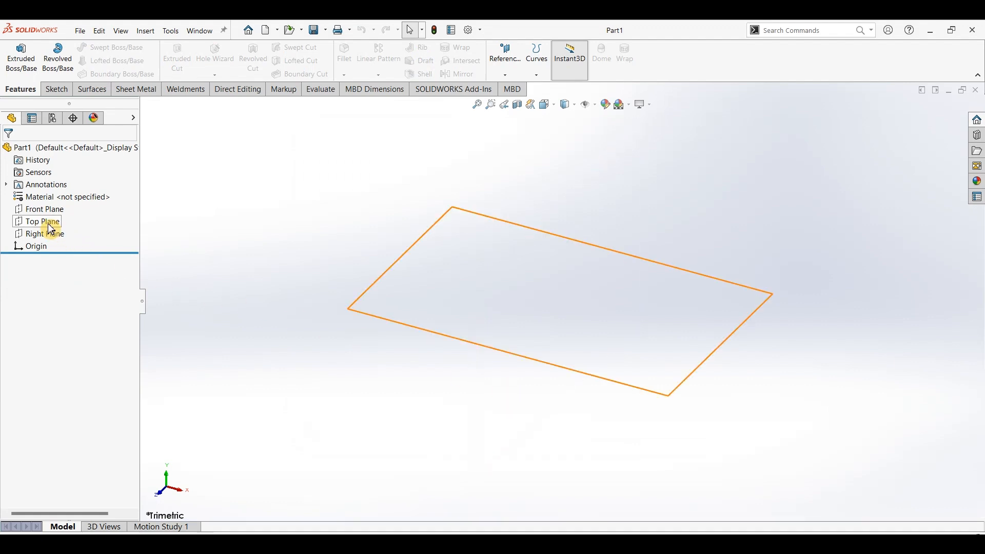
# - Start a sketch on the Top Plane and draw a circle of about 49 mm radius centred on the origin
pyautogui.click(50, 226)
pyautogui.click(51, 90)
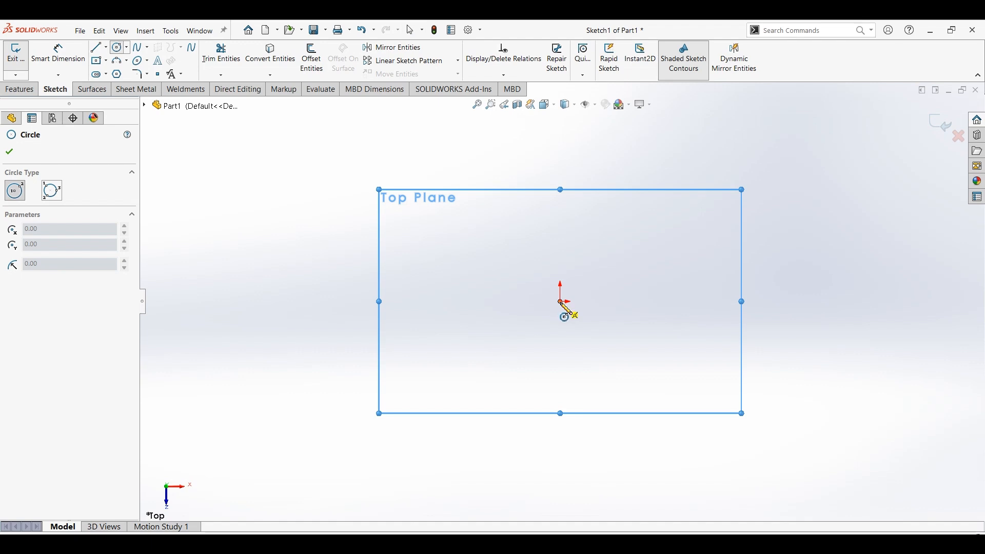
pyautogui.click(561, 302)
pyautogui.click(600, 392)
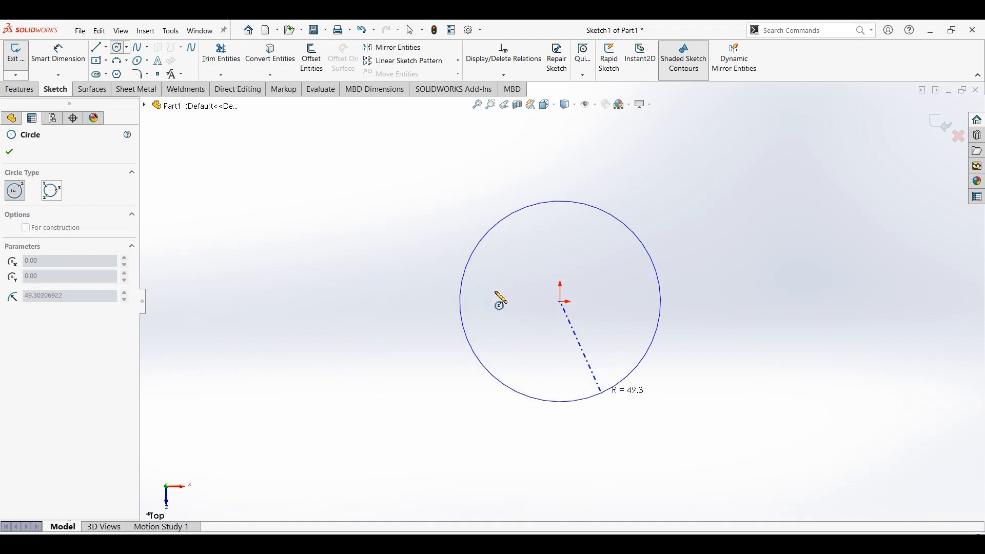
pyautogui.click(617, 220)
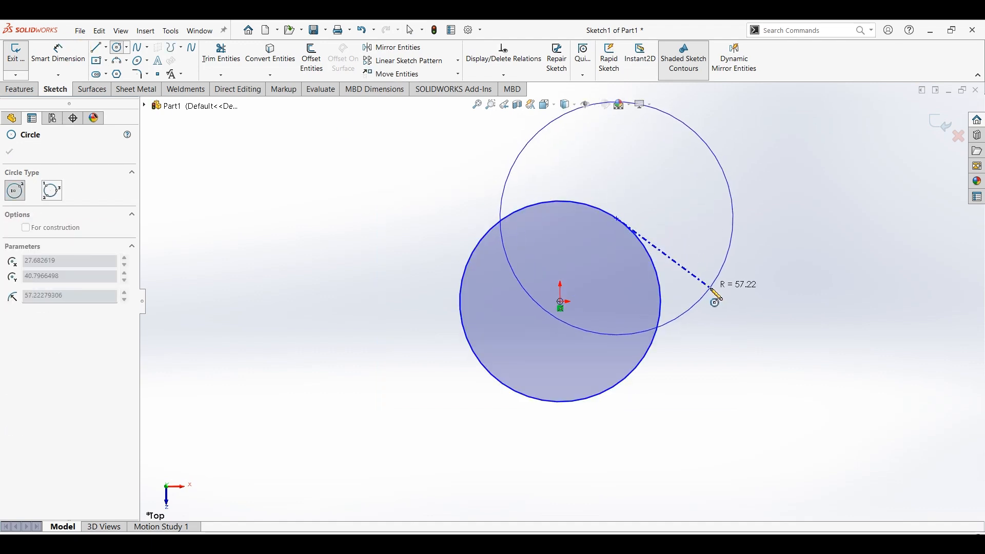
pyautogui.press('Escape')
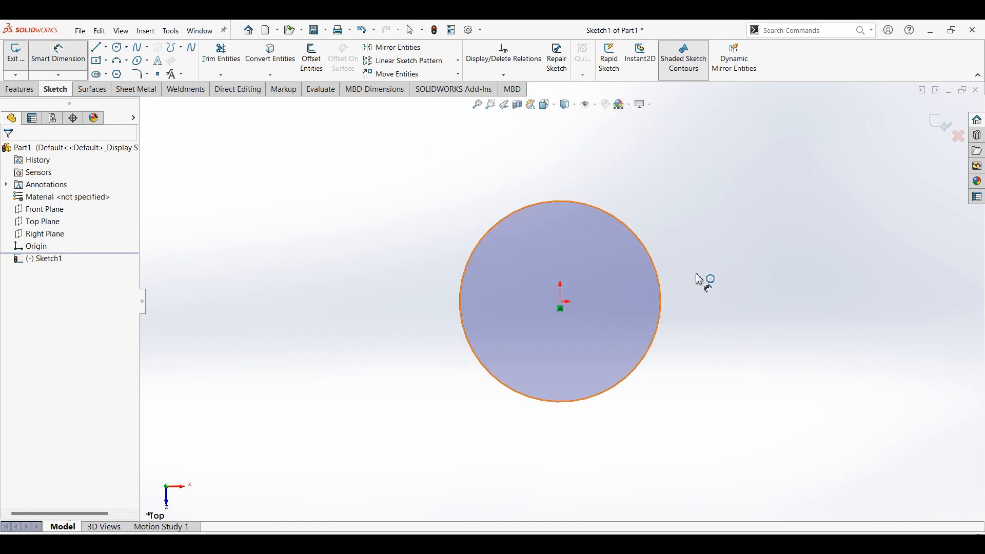
# - Dimension the circle centred on the origin and set its diameter to 32 mm
pyautogui.click(688, 264)
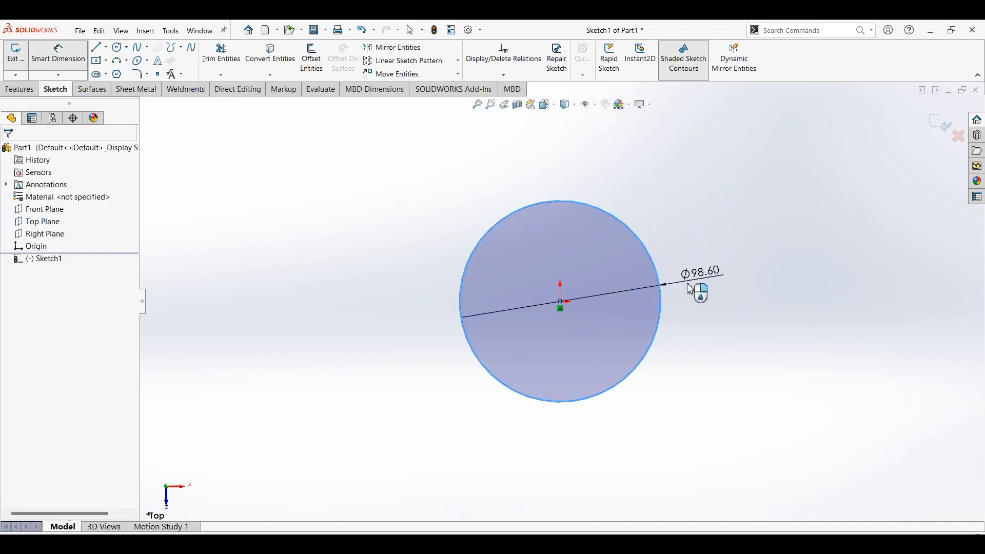
pyautogui.click(693, 289)
pyautogui.write('32')
pyautogui.press('Return')
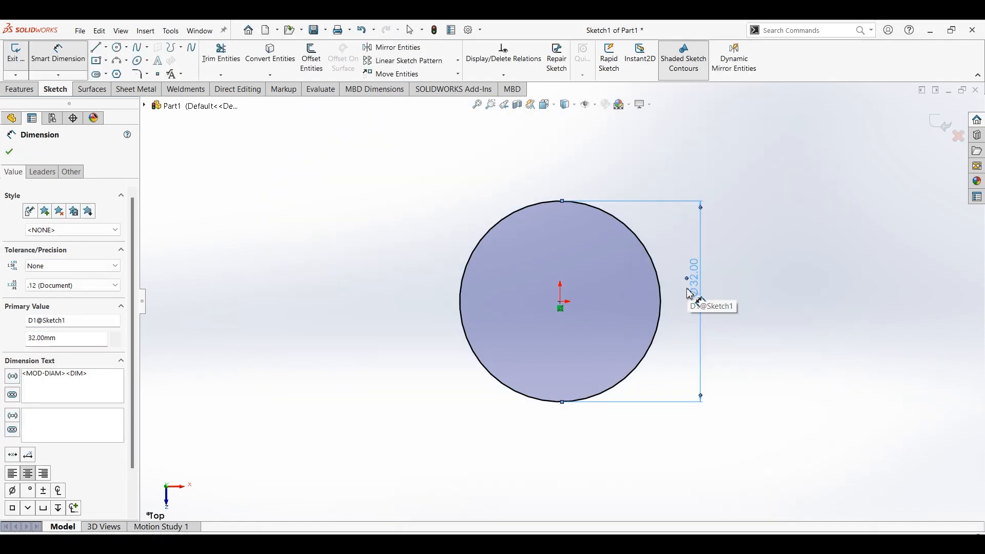
# - Draw two centerlines from the origin: a vertical one about 42 mm long going up and a horizontal one about 52 mm long going right
pyautogui.scroll(4, 655, 288)
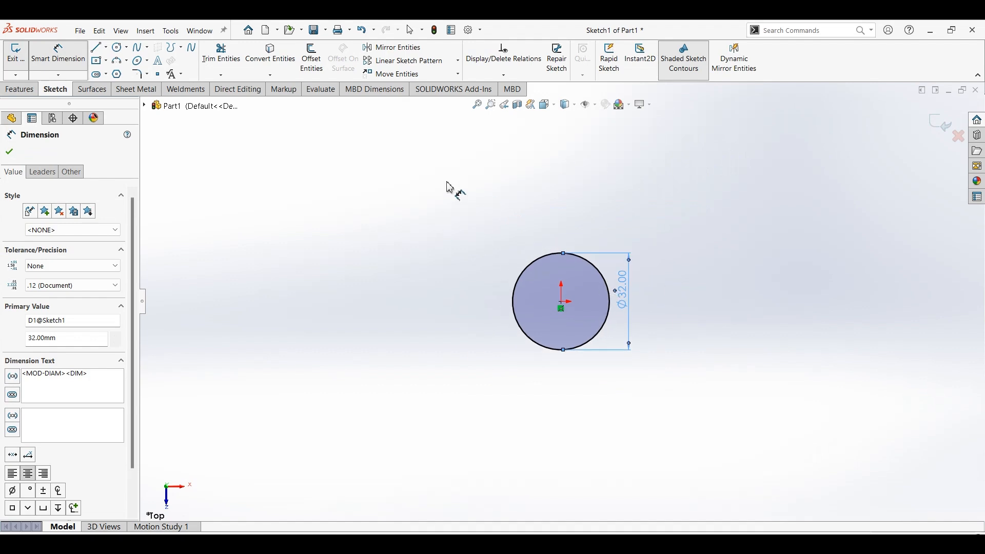
pyautogui.click(106, 47)
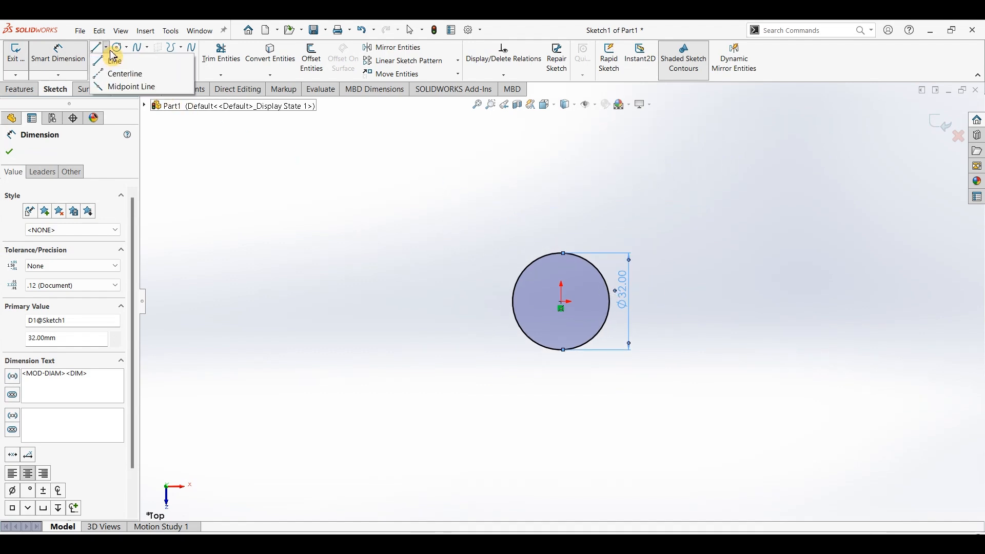
pyautogui.click(120, 59)
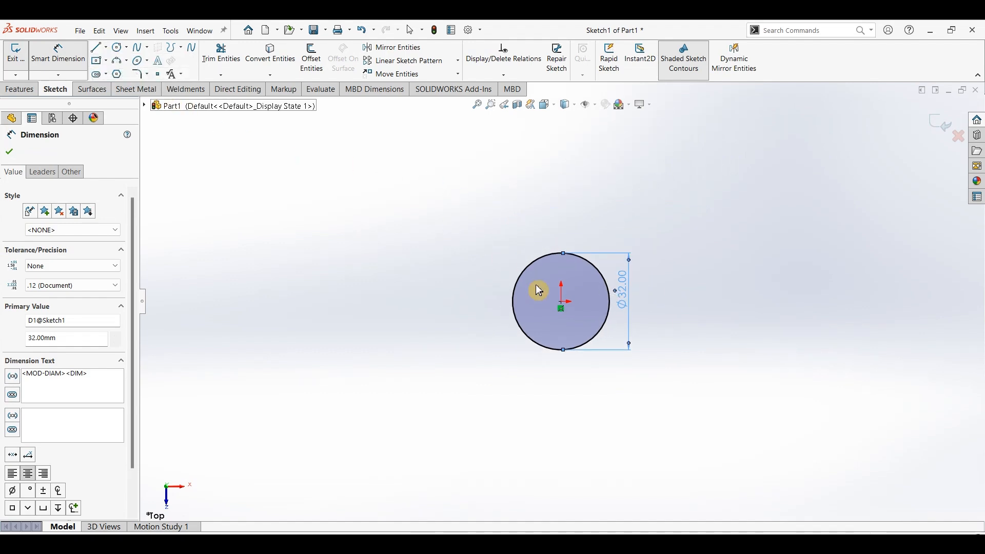
pyautogui.click(562, 302)
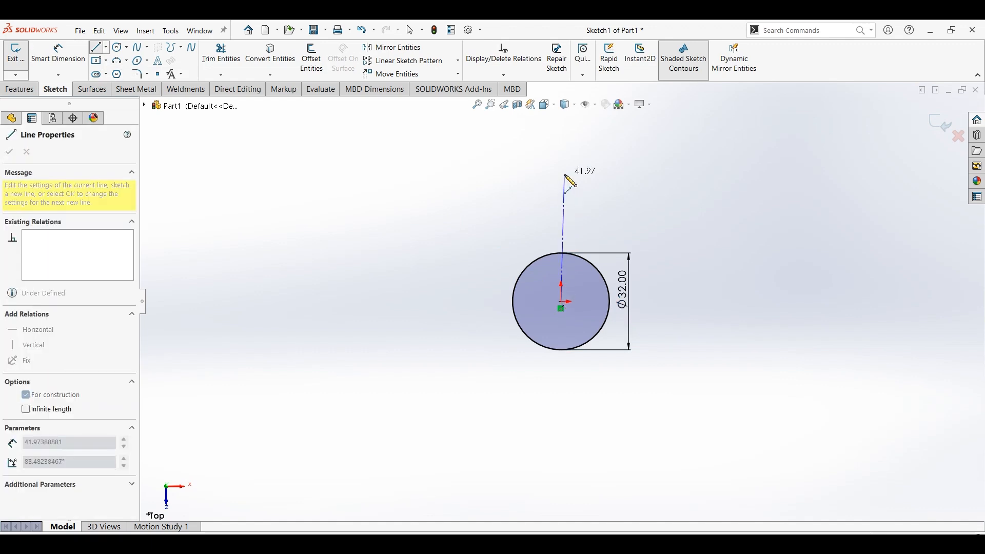
pyautogui.click(562, 174)
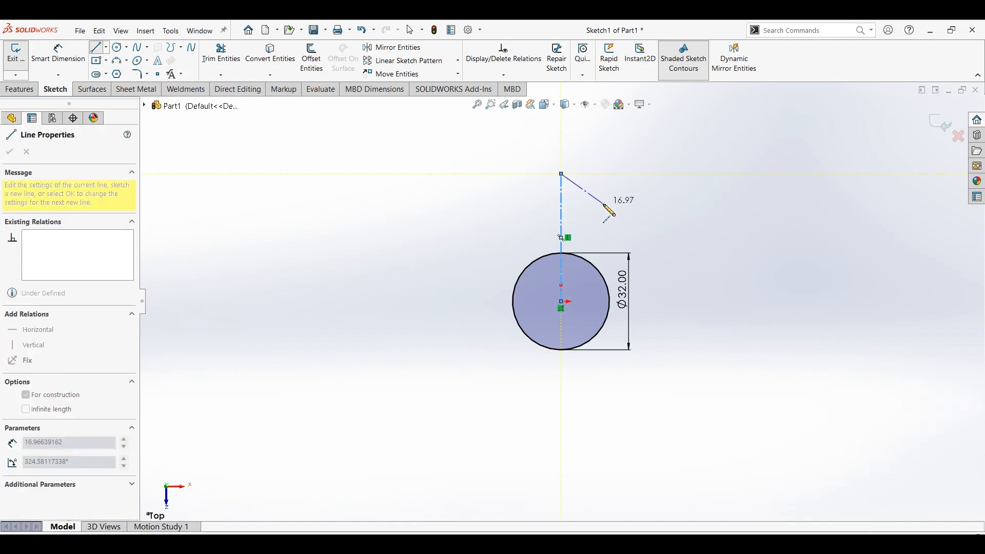
pyautogui.press('Escape')
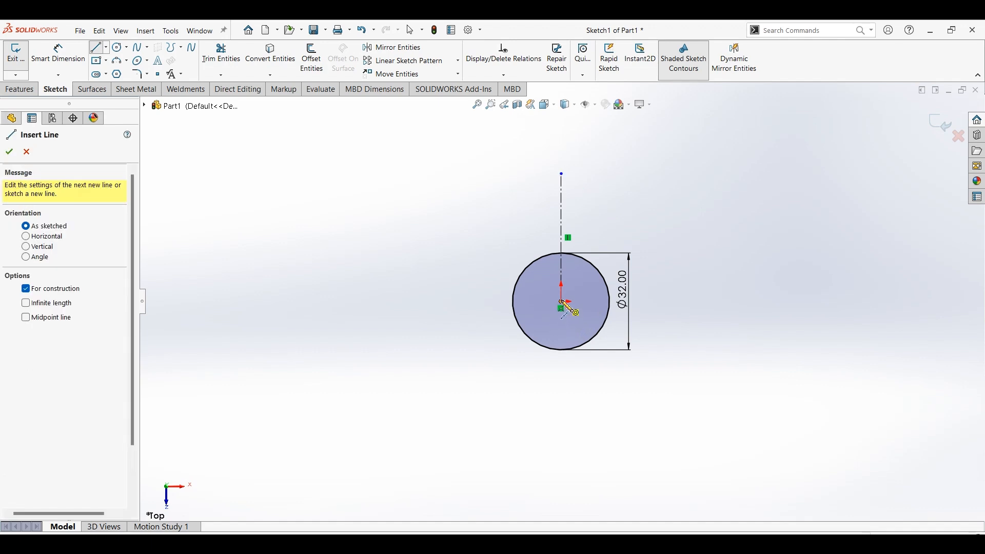
pyautogui.click(562, 302)
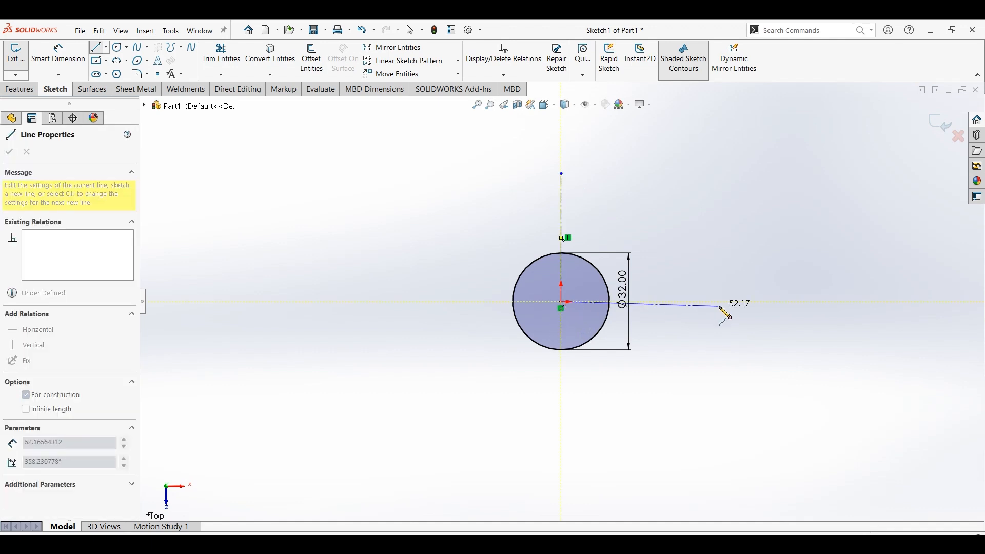
pyautogui.click(722, 302)
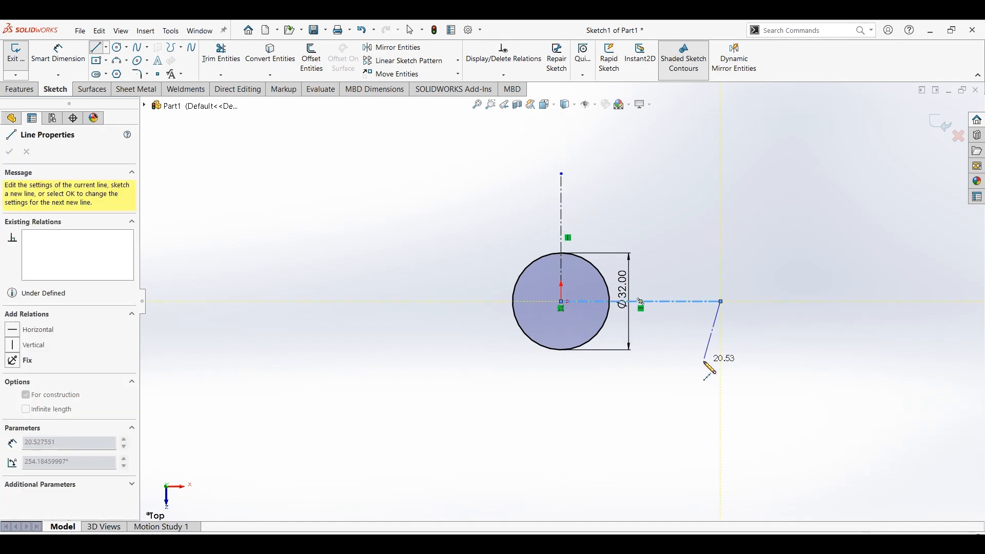
pyautogui.press('Escape')
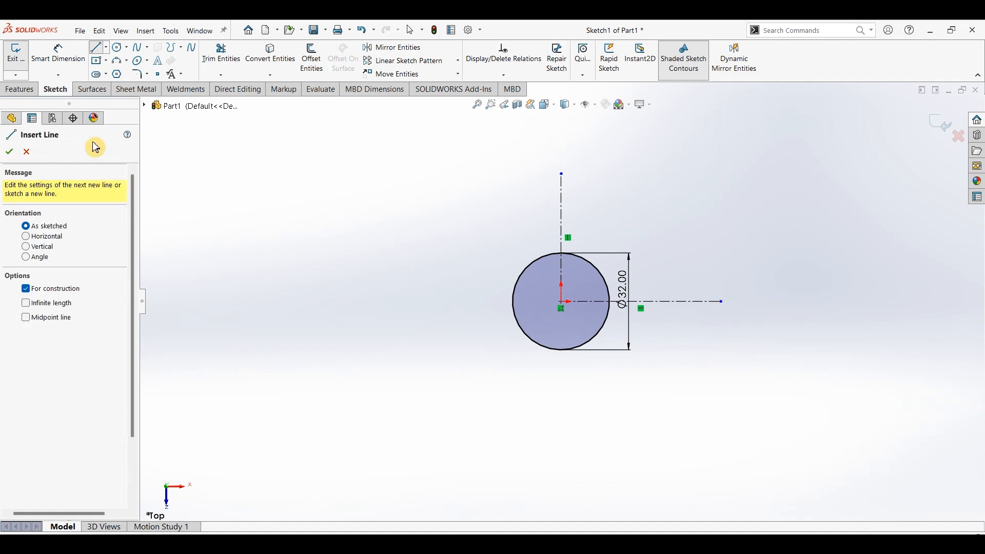
# - Draw a circle centred on the upper end of the vertical centerline and set its diameter to 22 mm
pyautogui.click(119, 48)
pyautogui.click(562, 174)
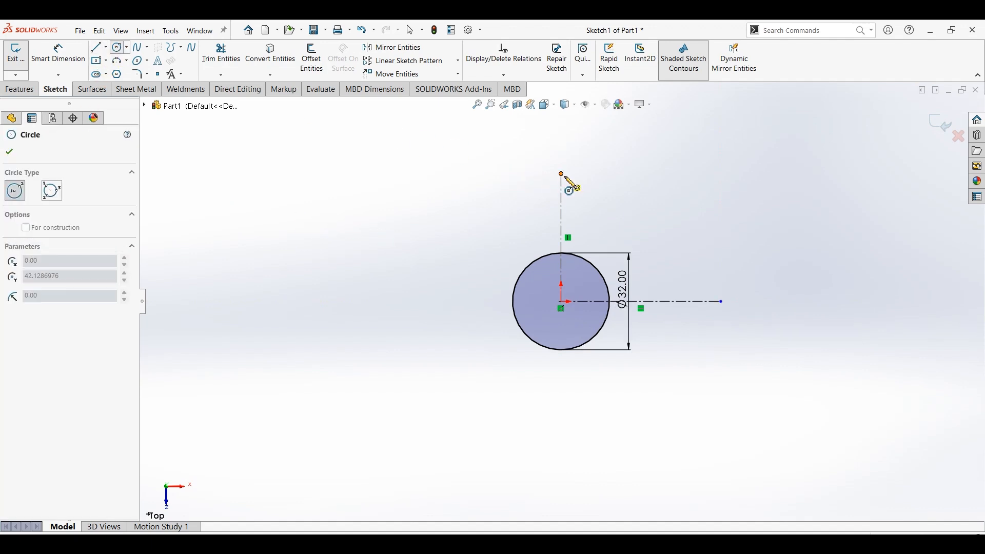
pyautogui.click(575, 194)
pyautogui.click(58, 52)
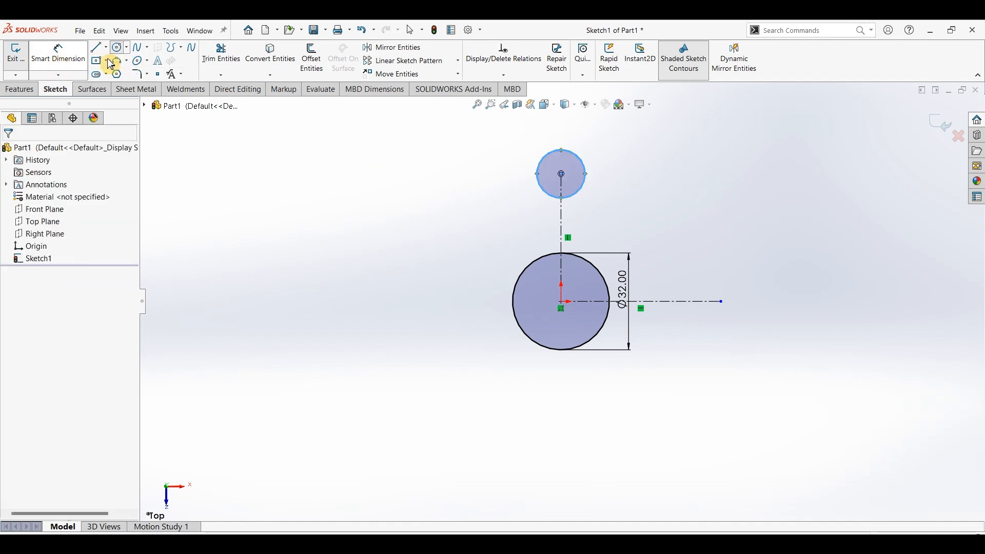
pyautogui.click(571, 152)
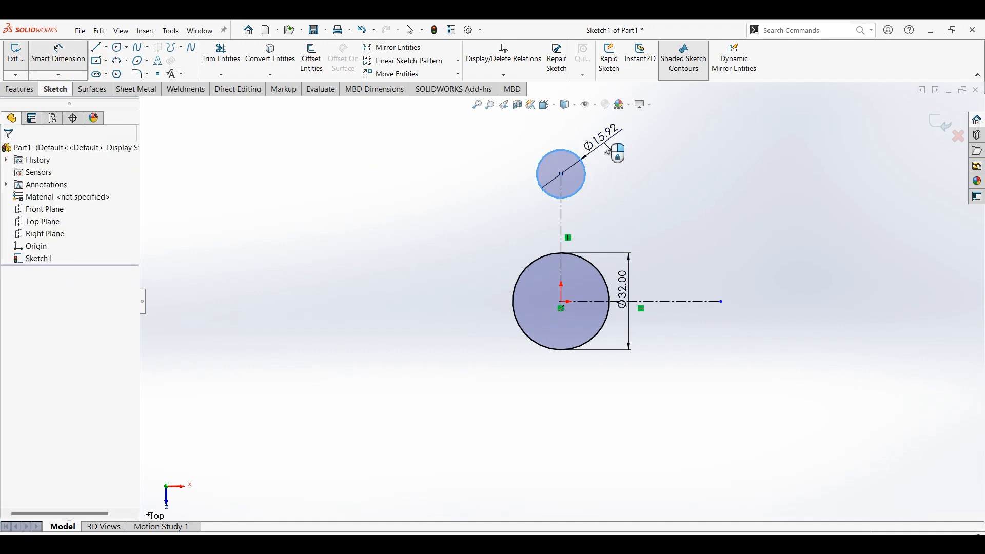
pyautogui.click(624, 149)
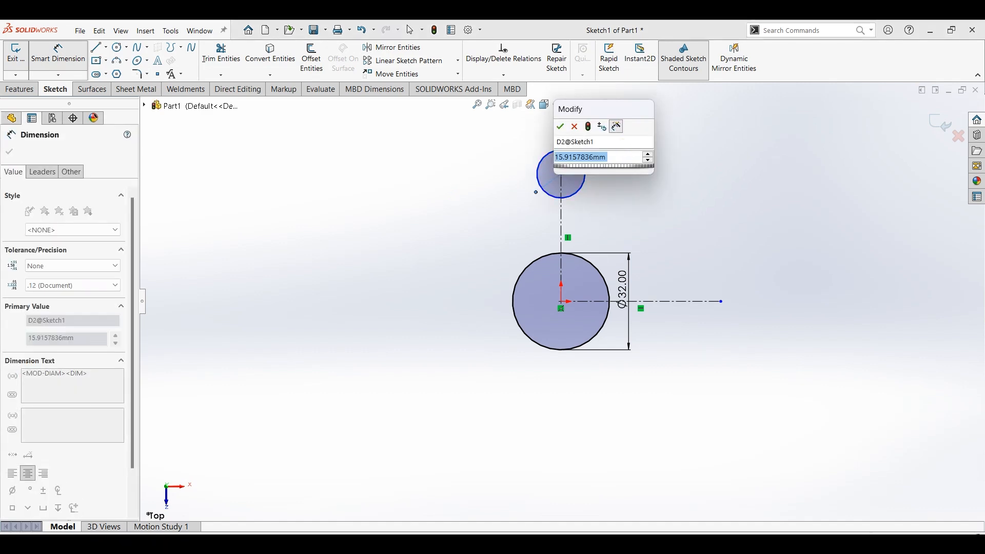
pyautogui.write('22')
pyautogui.press('Return')
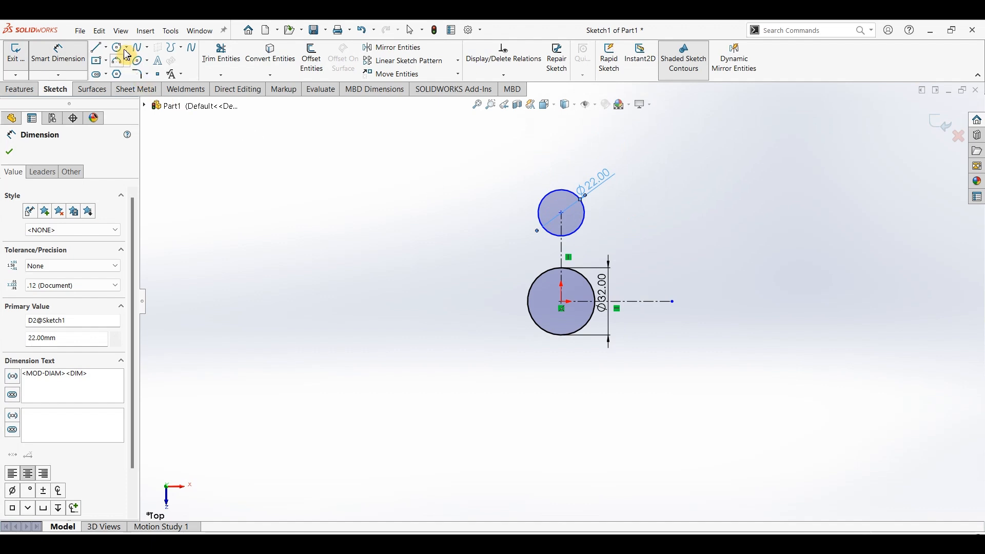
# - Draw a large circle centred on the origin around both existing circles and set its diameter to 96 mm
pyautogui.click(124, 51)
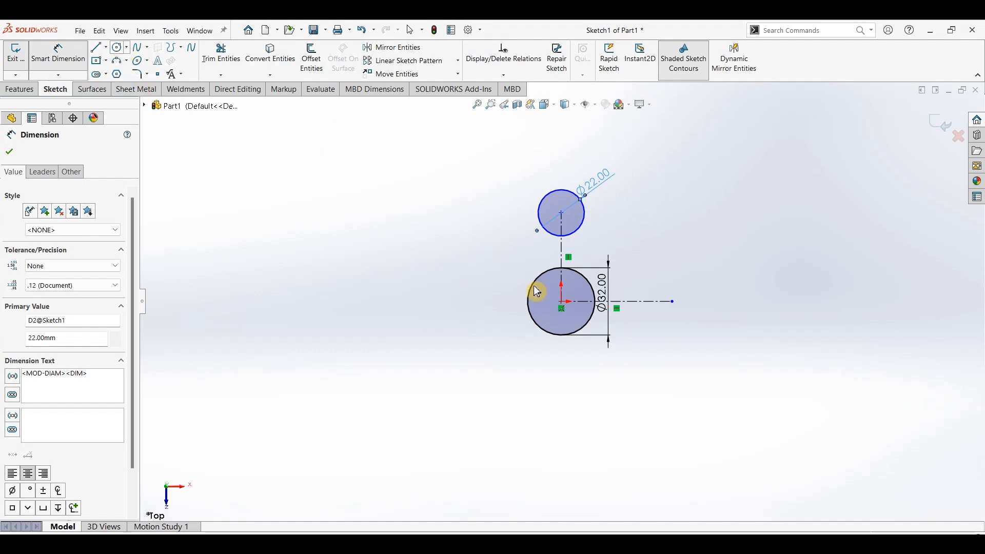
pyautogui.click(562, 305)
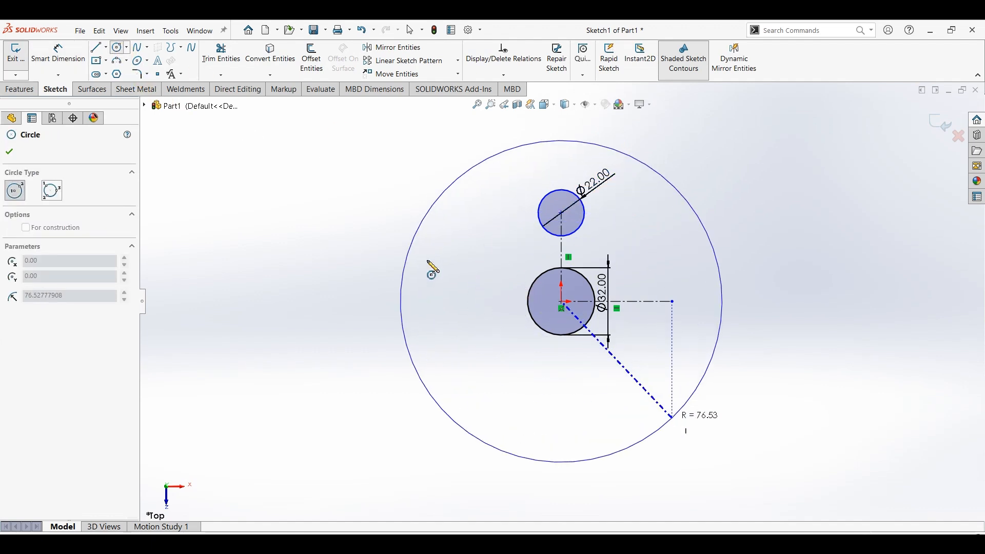
pyautogui.click(76, 62)
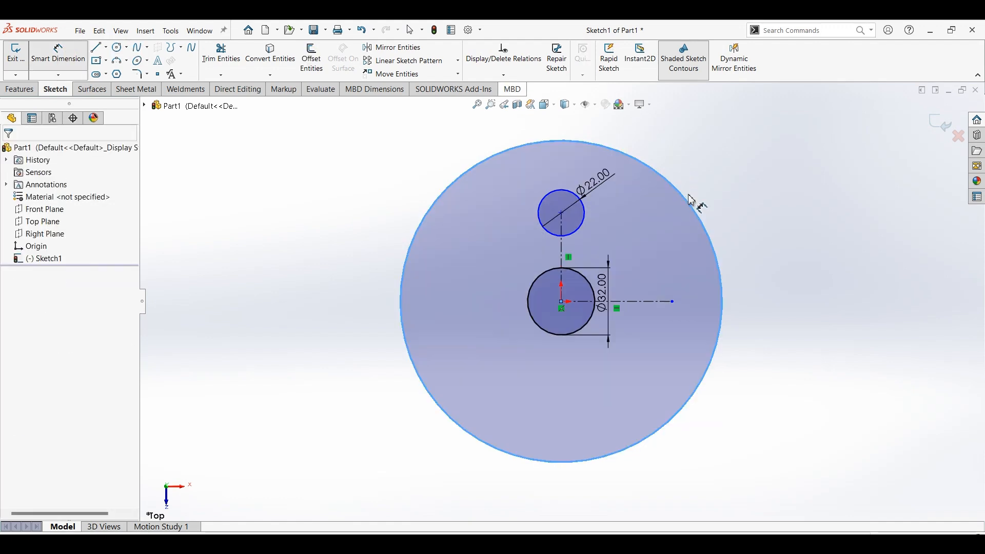
pyautogui.click(702, 220)
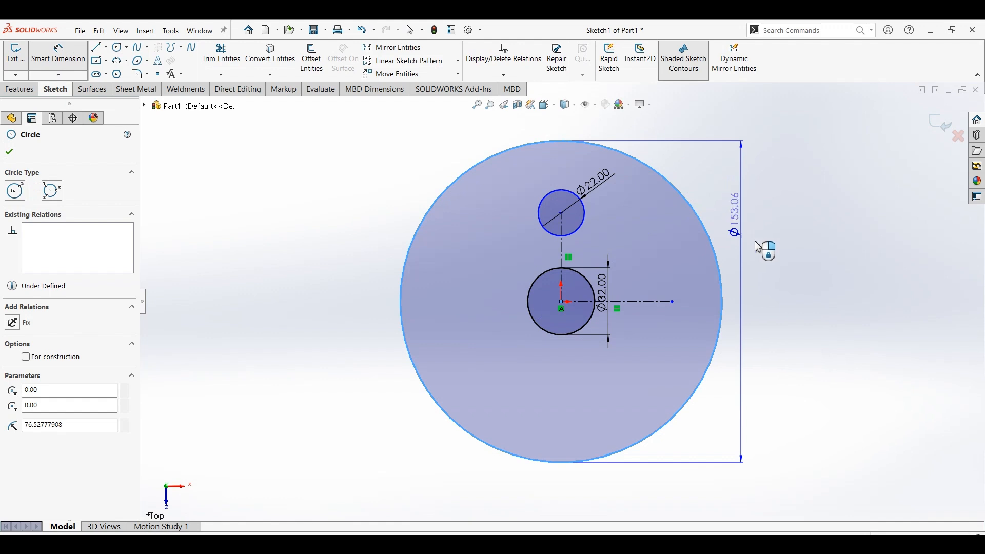
pyautogui.click(767, 268)
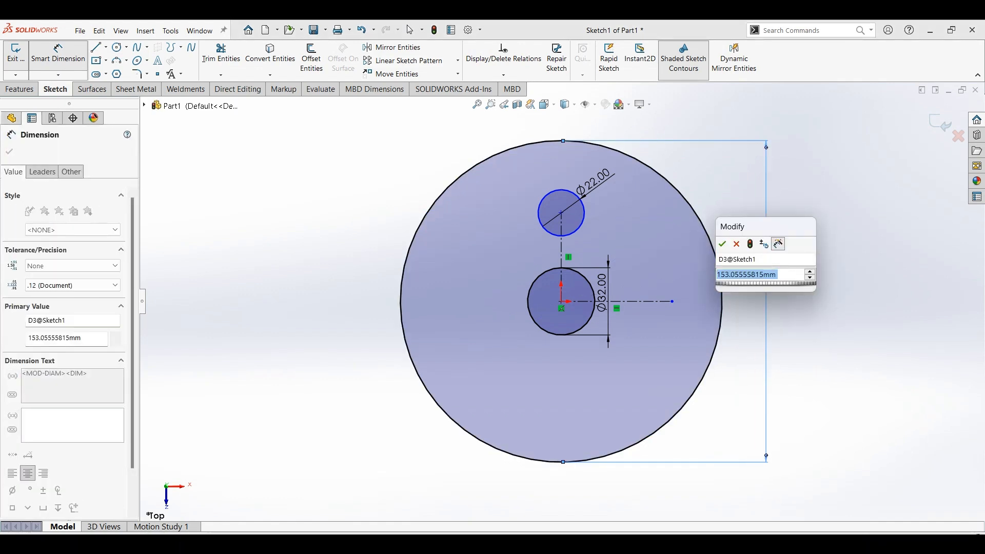
pyautogui.press('Return')
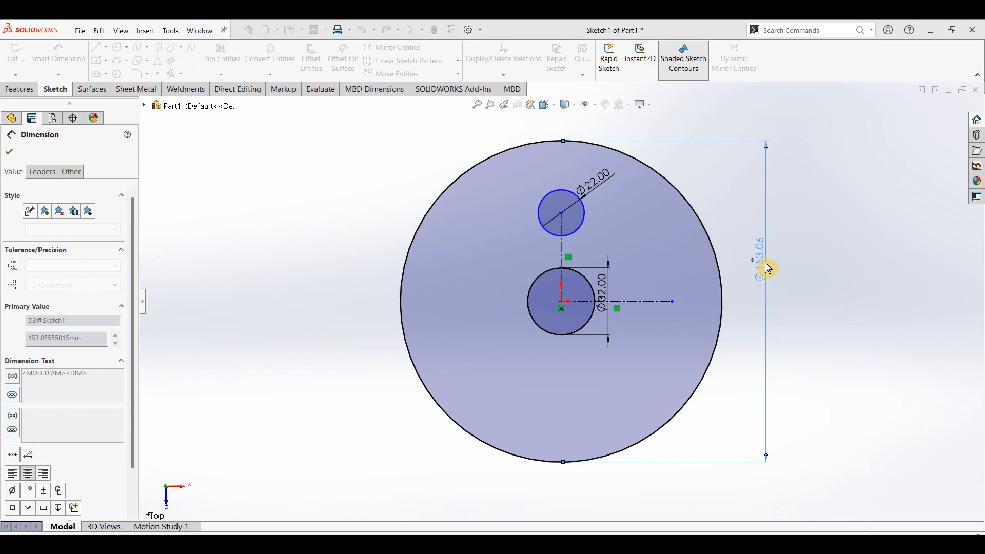
# - Dimension the vertical centerline and set its length to 32 mm
pyautogui.click(564, 248)
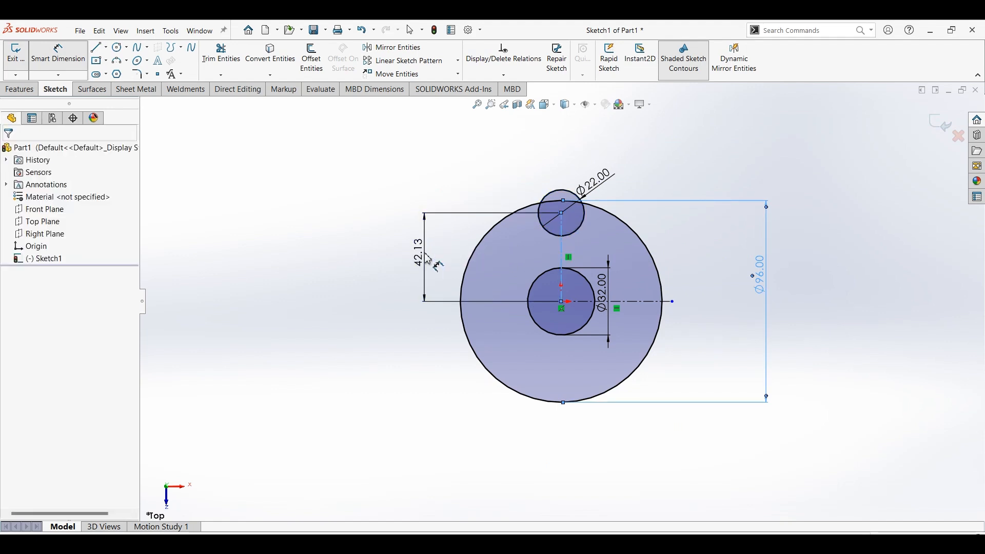
pyautogui.click(429, 260)
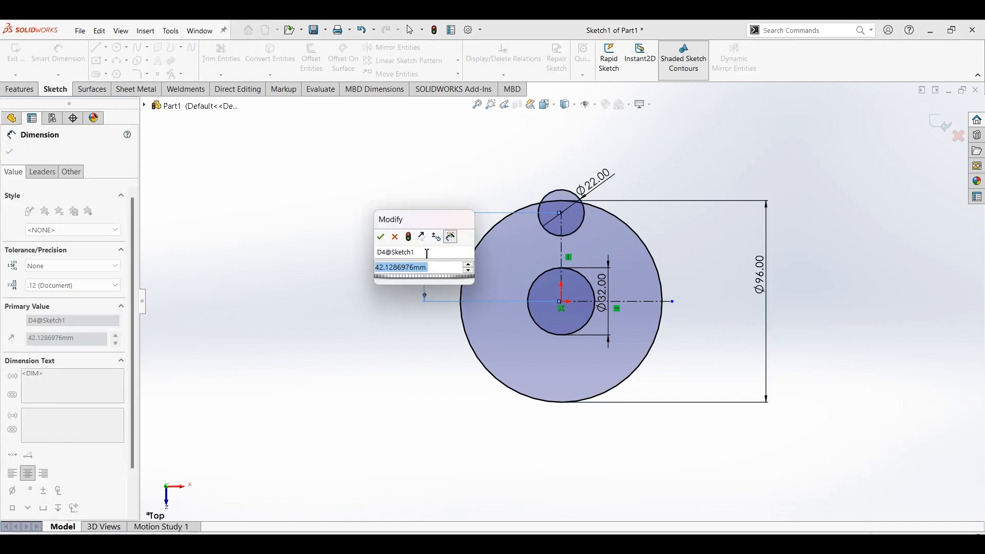
pyautogui.write('32')
pyautogui.press('Escape')
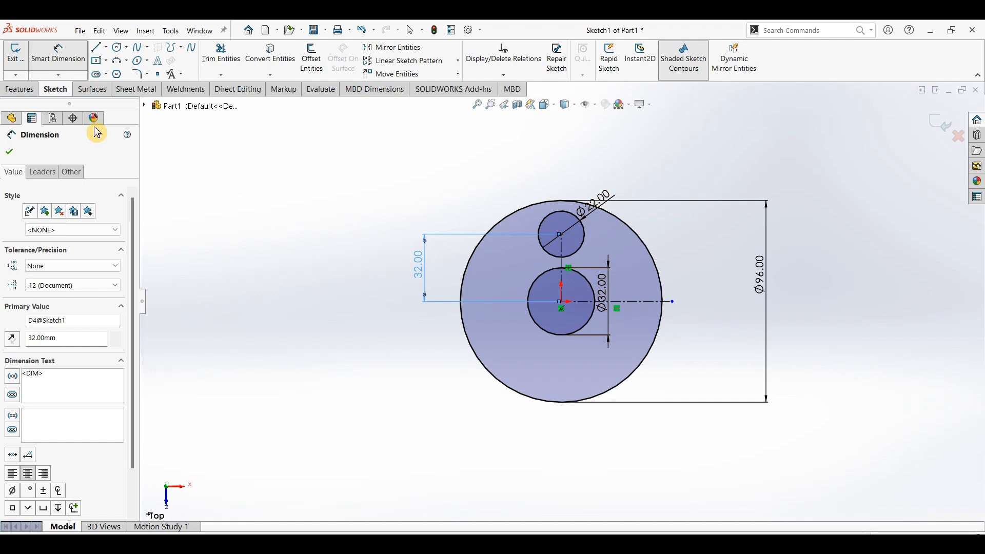
pyautogui.click(16, 155)
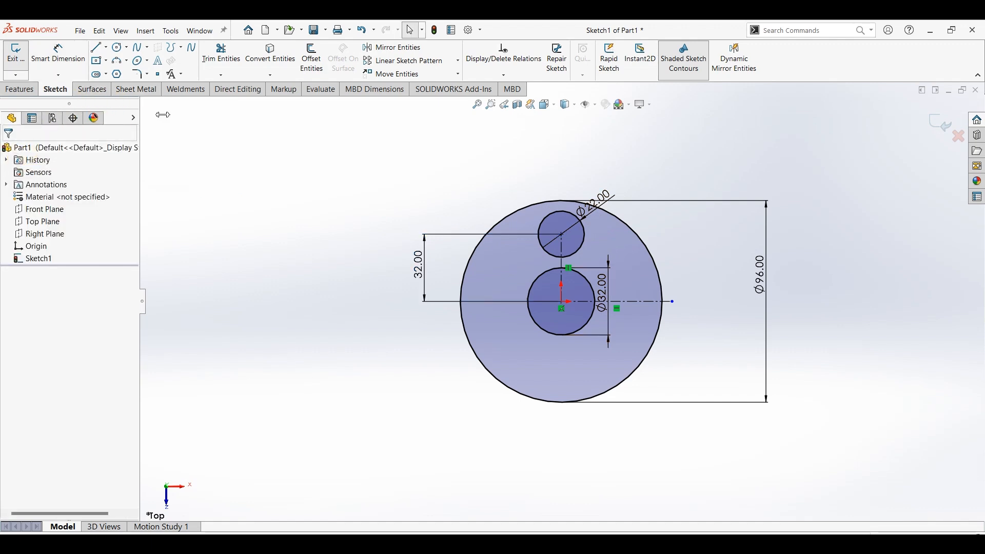
# - Offset the 96 mm circle outward by 7 mm with Offset Entities
pyautogui.click(311, 72)
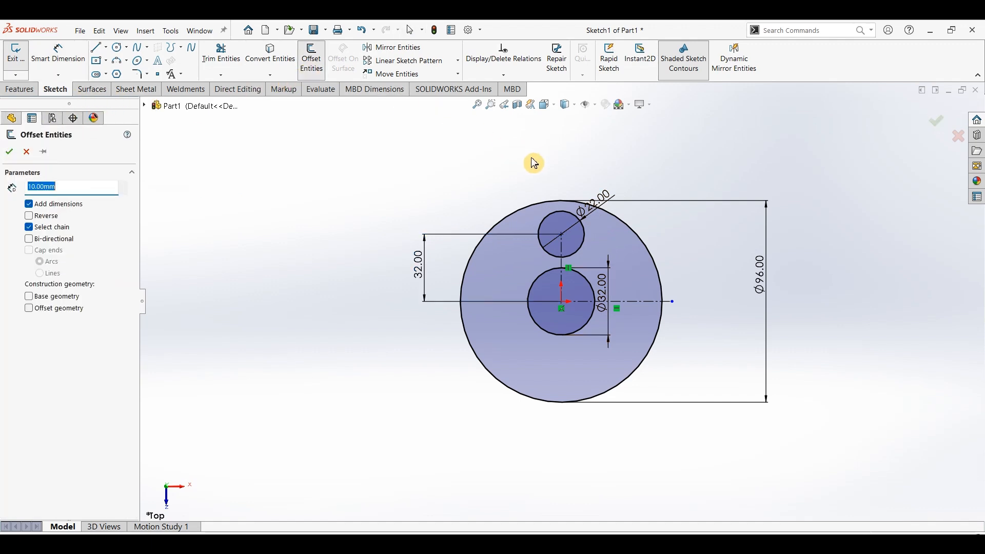
pyautogui.write('7')
pyautogui.click(652, 253)
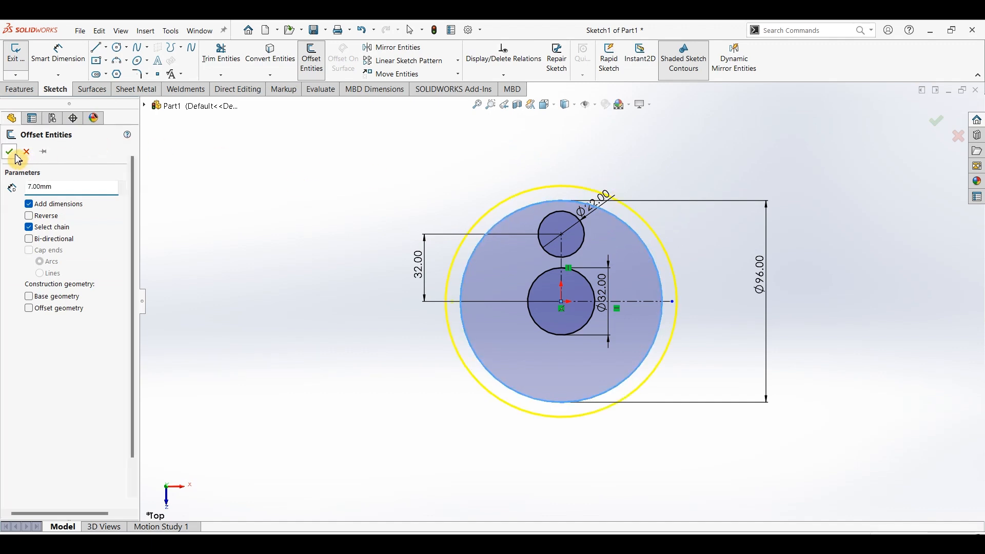
pyautogui.click(18, 157)
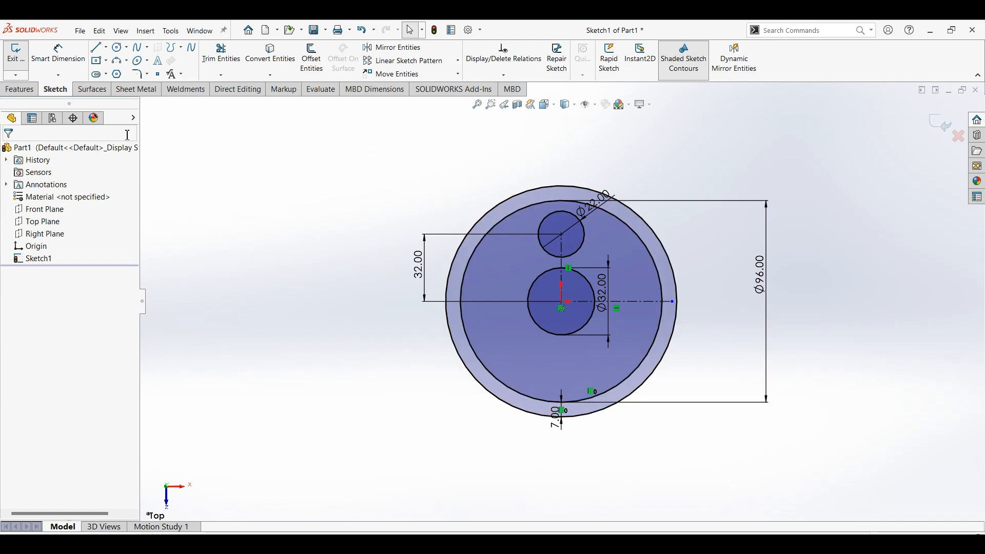
# - Draw two concentric circles, about 17 mm and 33 mm in diameter, directly below the large circles in line with the origin
pyautogui.click(119, 52)
pyautogui.click(562, 469)
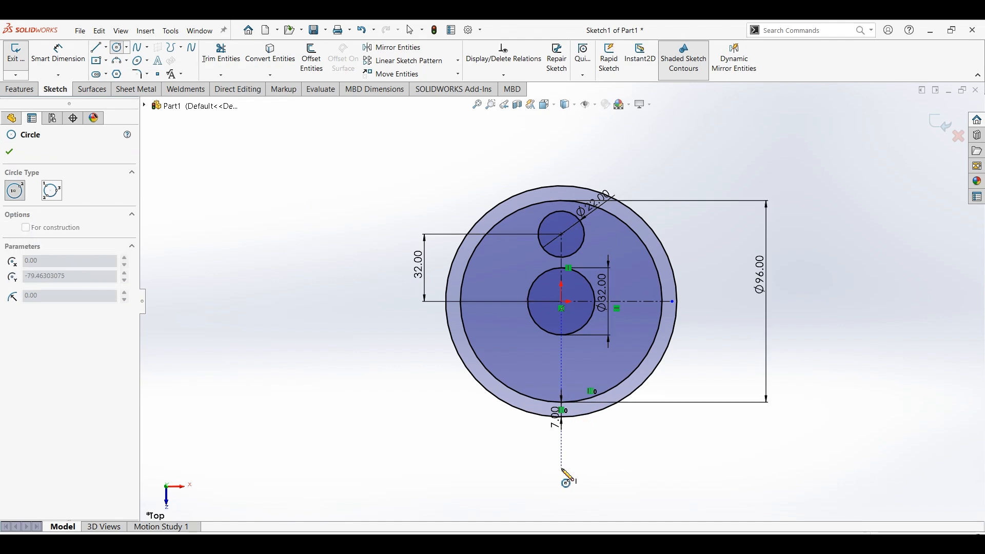
pyautogui.click(571, 485)
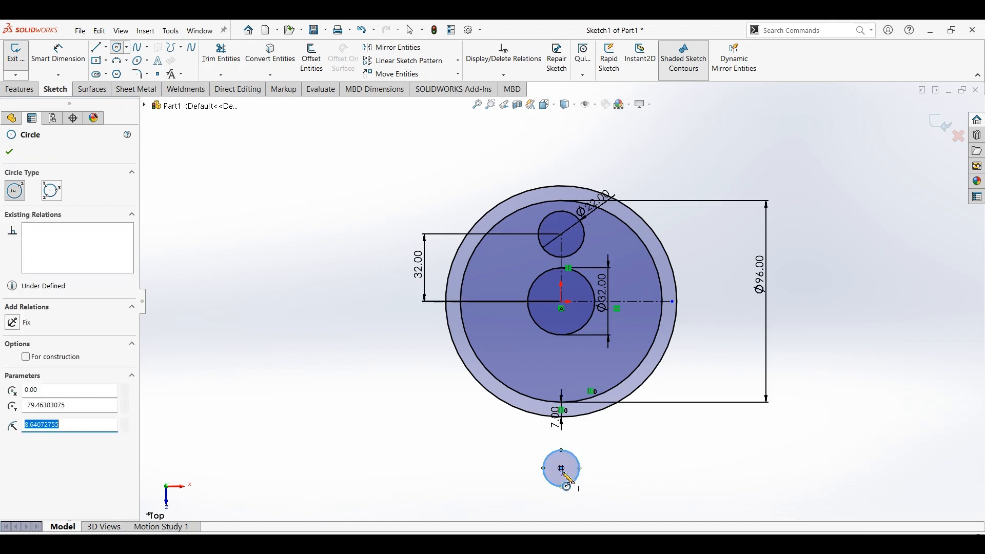
pyautogui.click(562, 469)
pyautogui.click(575, 502)
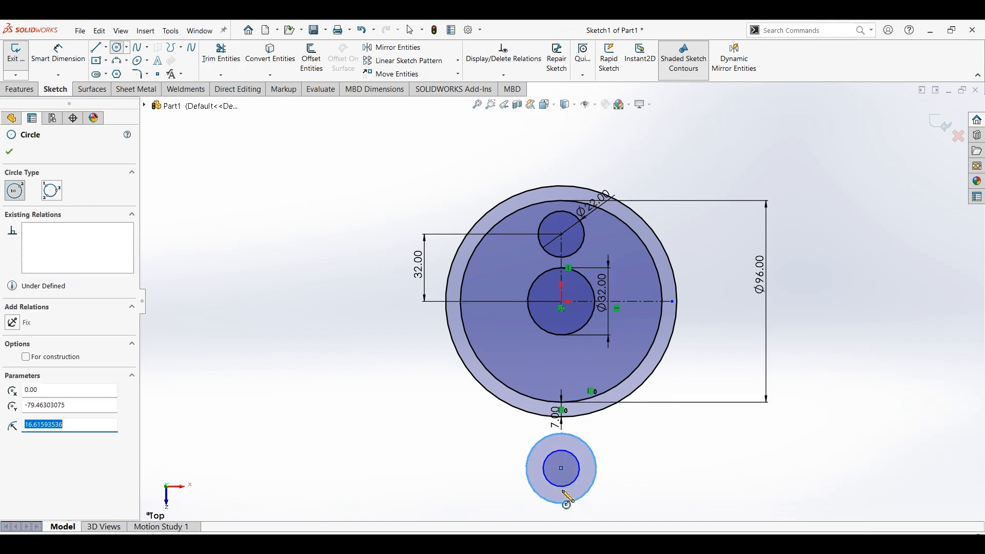
# - Dimension the two concentric lug circles, setting the inner diameter to 10 mm and the outer diameter to 20 mm
pyautogui.click(59, 54)
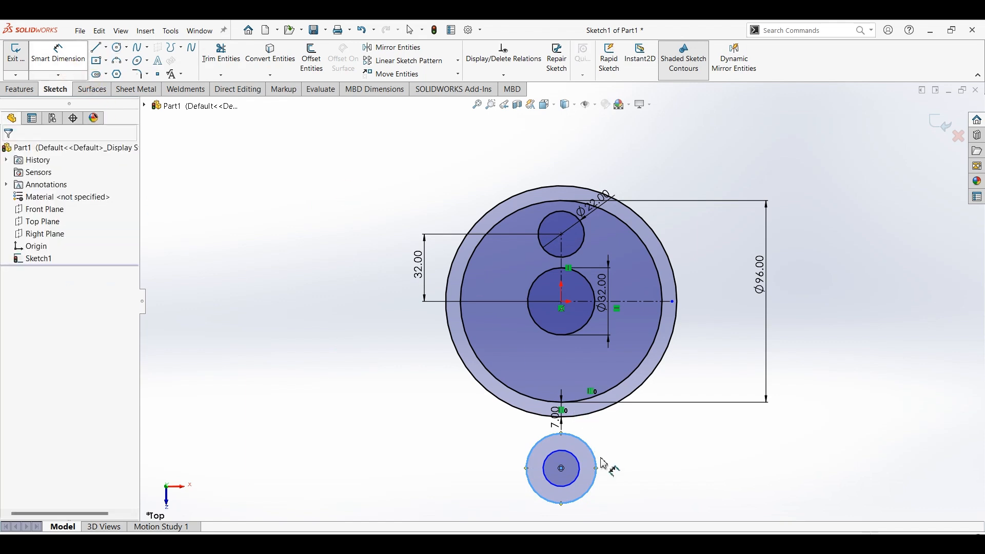
pyautogui.click(584, 483)
pyautogui.click(628, 477)
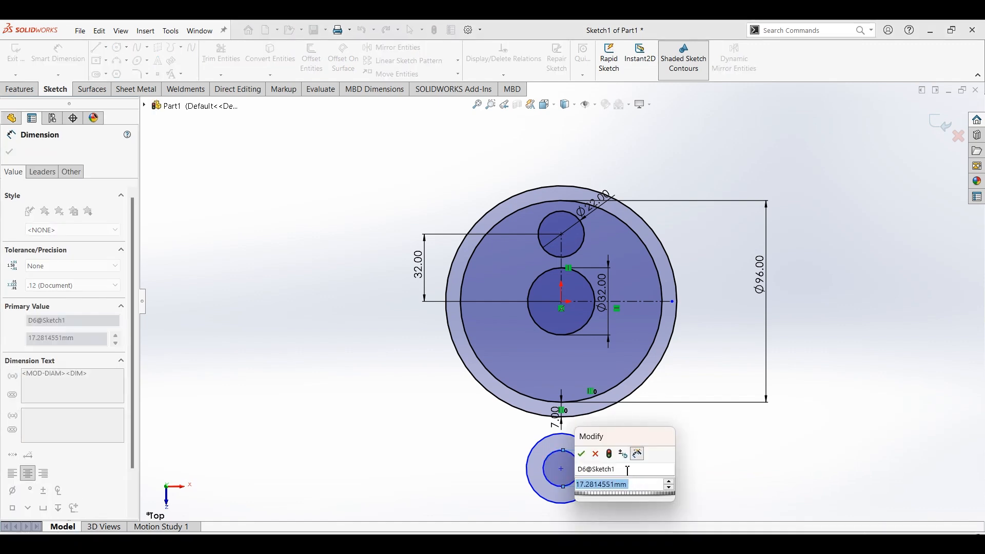
pyautogui.write('10')
pyautogui.press('Return')
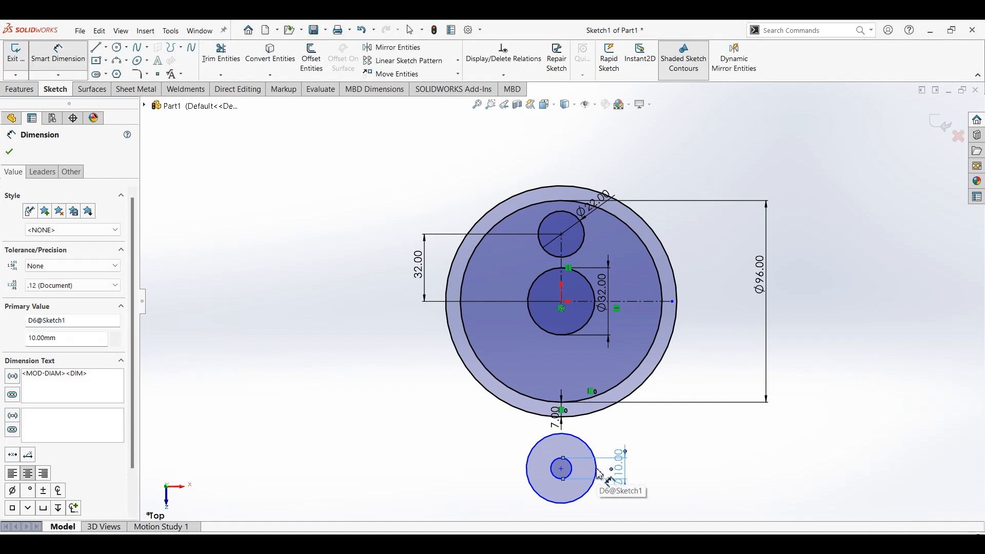
pyautogui.click(629, 503)
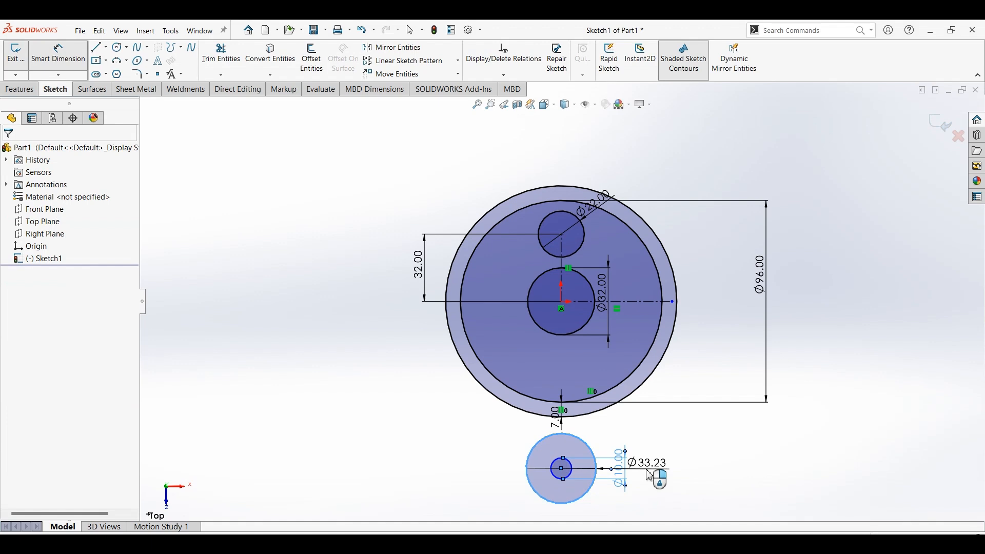
pyautogui.click(647, 472)
pyautogui.press('Return')
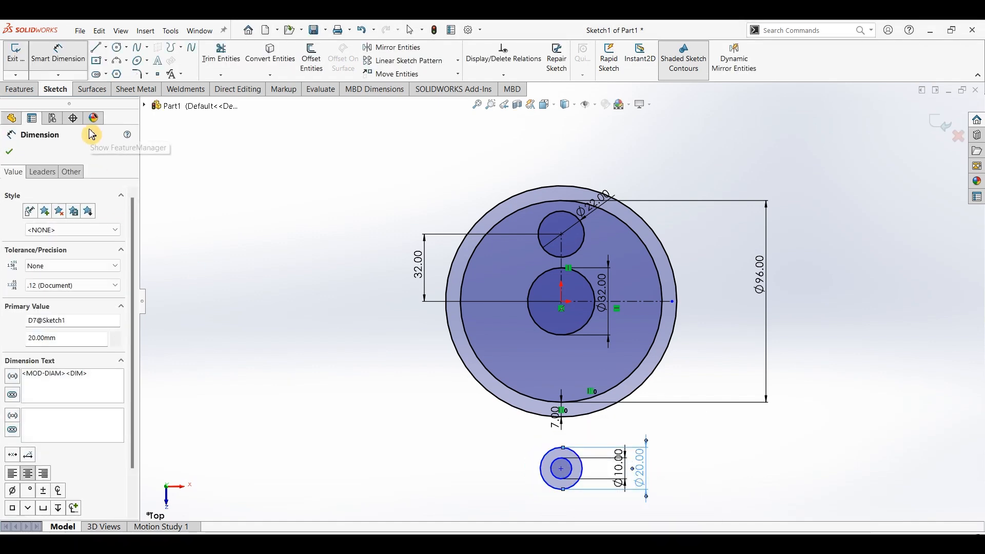
# - Dimension the vertical distance from the origin to the lug circles' centre and set it to 68 mm
pyautogui.click(563, 308)
pyautogui.click(562, 469)
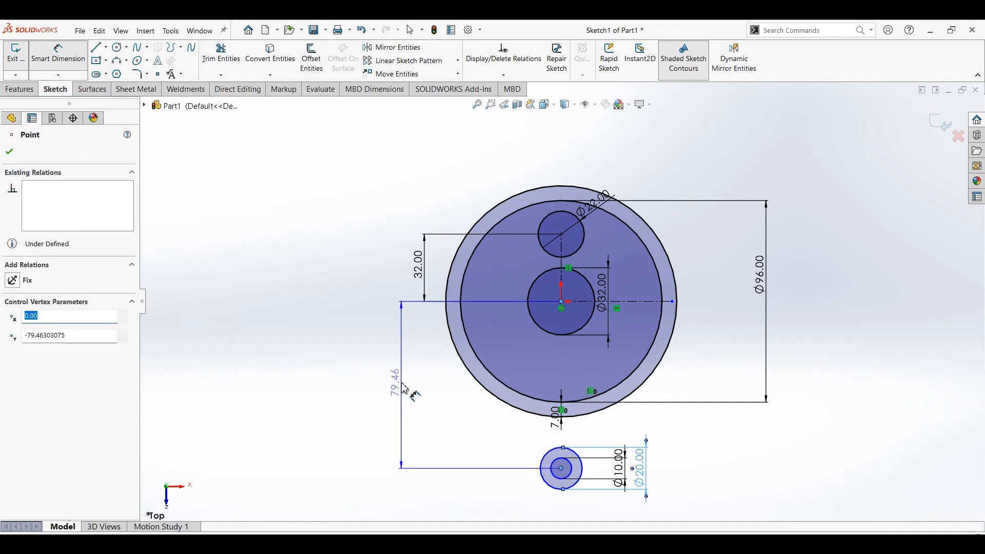
pyautogui.click(405, 389)
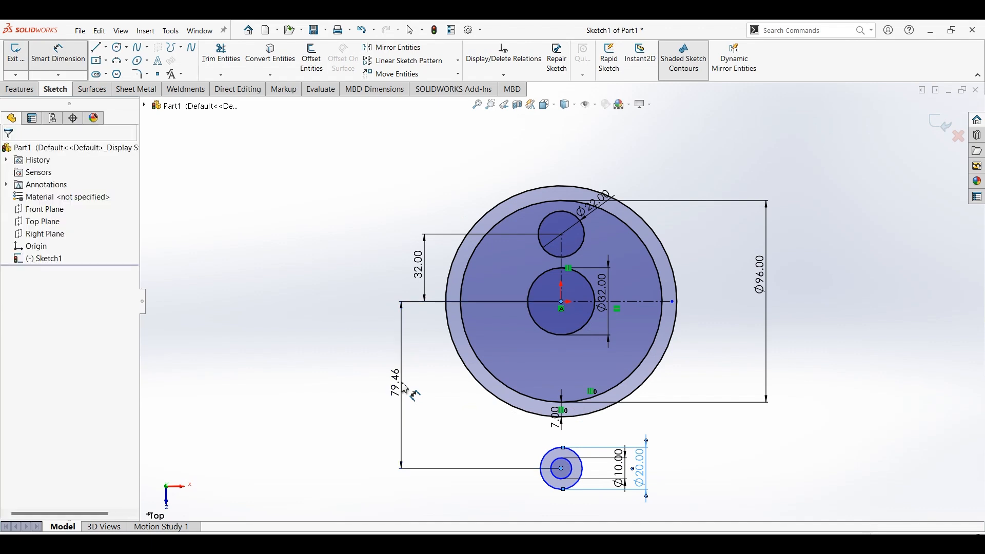
pyautogui.click(405, 389)
pyautogui.write('68')
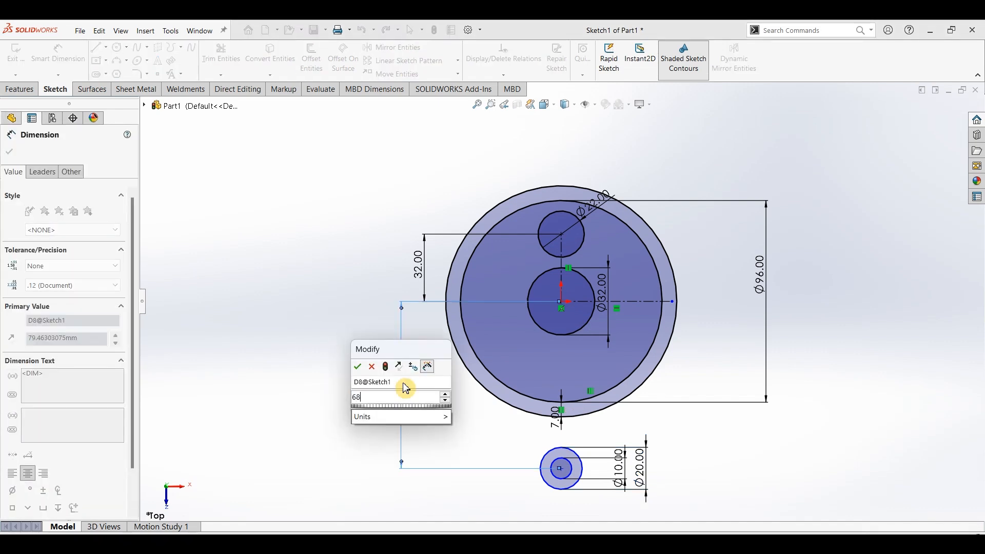
pyautogui.press('Return')
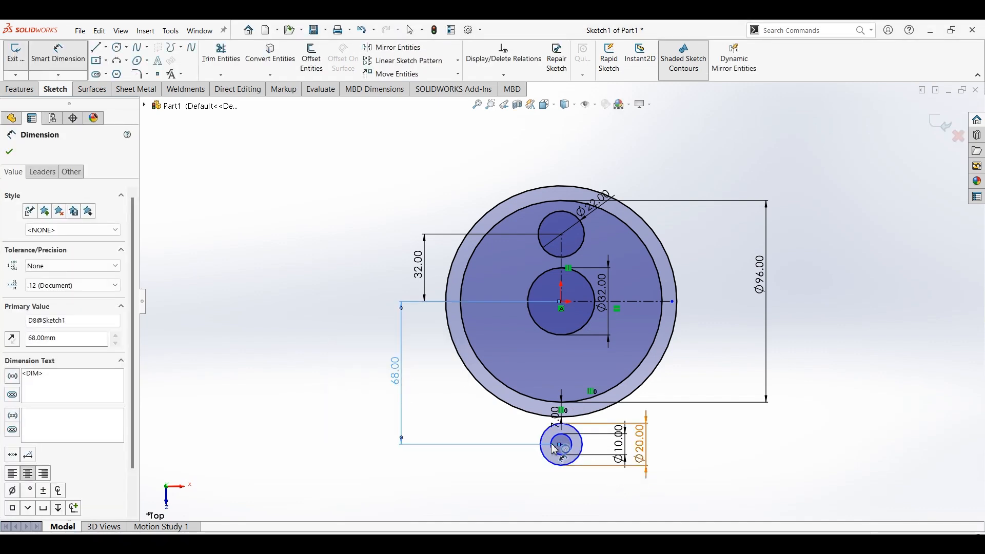
pyautogui.scroll(-3, 554, 449)
pyautogui.scroll(-1, 554, 450)
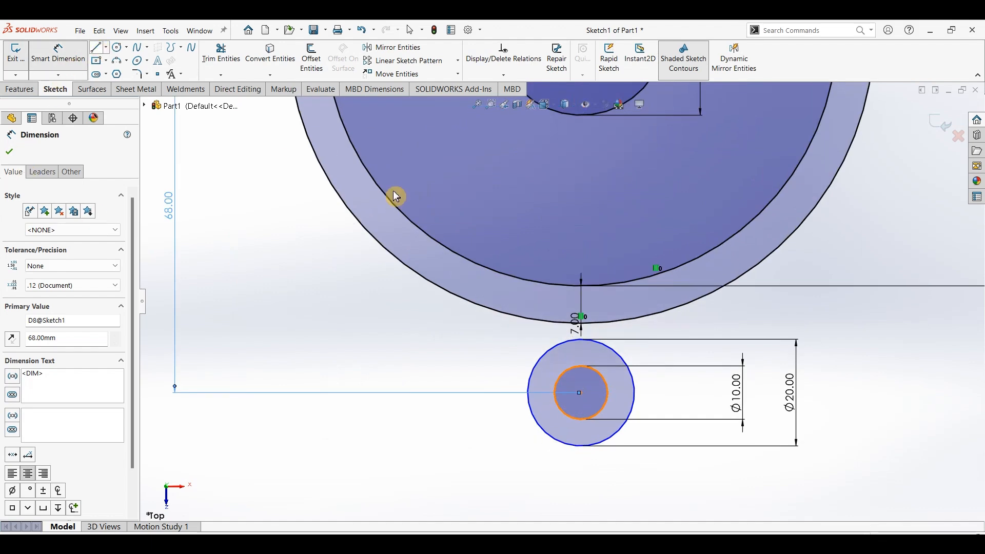
pyautogui.scroll(3, 651, 387)
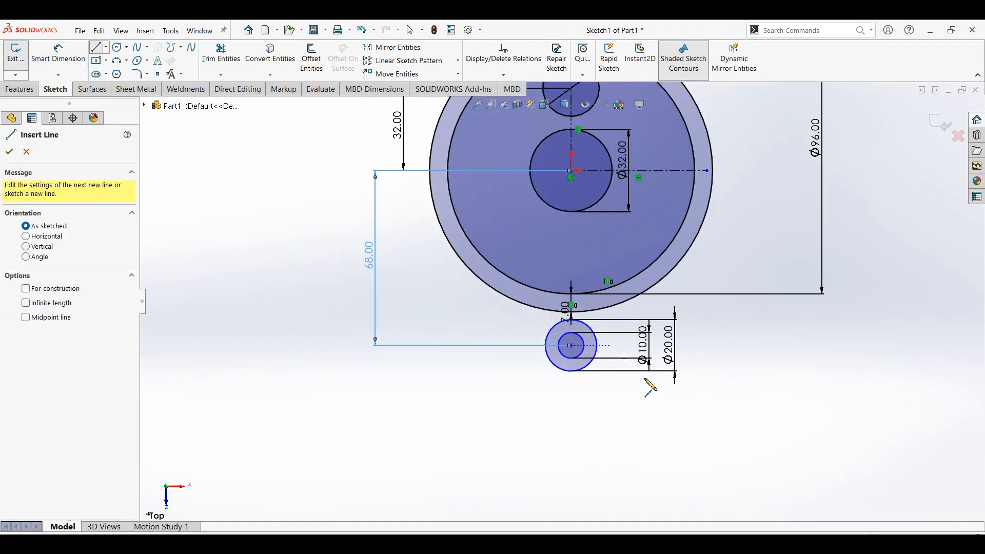
pyautogui.press('Escape')
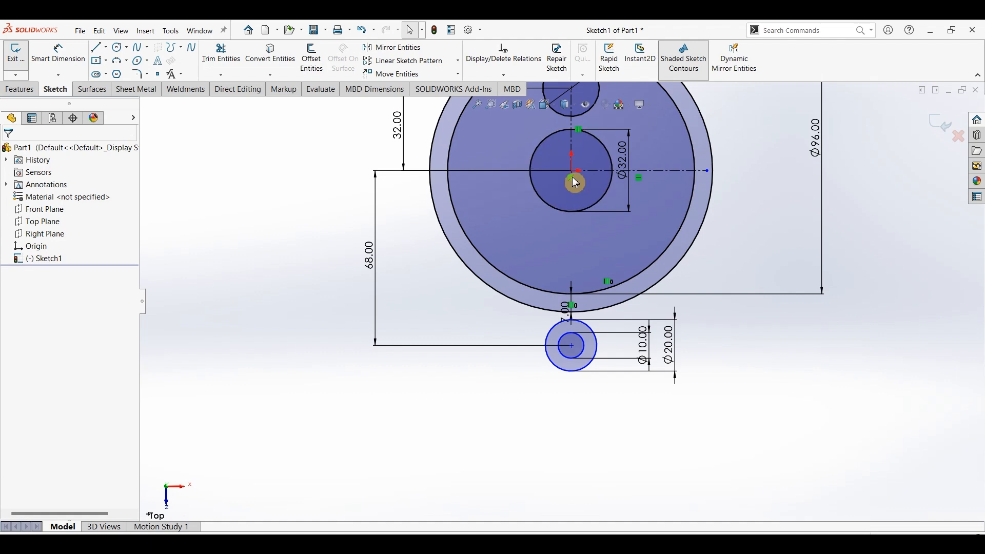
# - Add a Vertical relation between the origin and the centre point of the lug circles
pyautogui.click(573, 347)
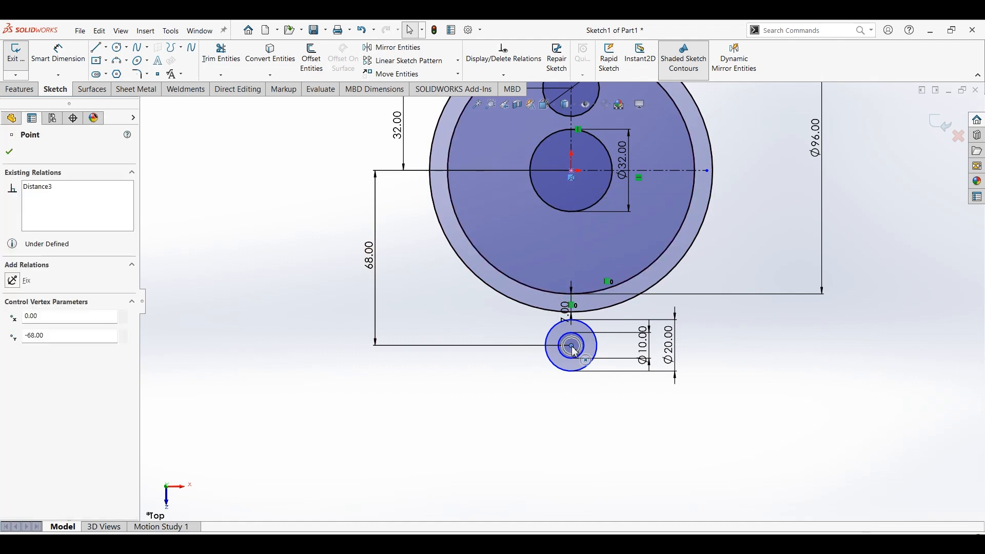
pyautogui.click(328, 321)
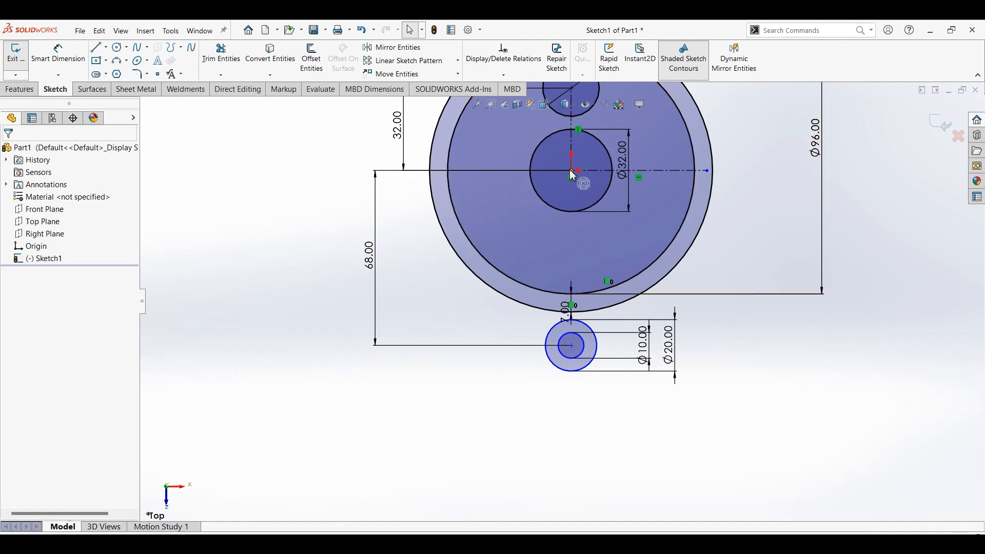
pyautogui.click(572, 347)
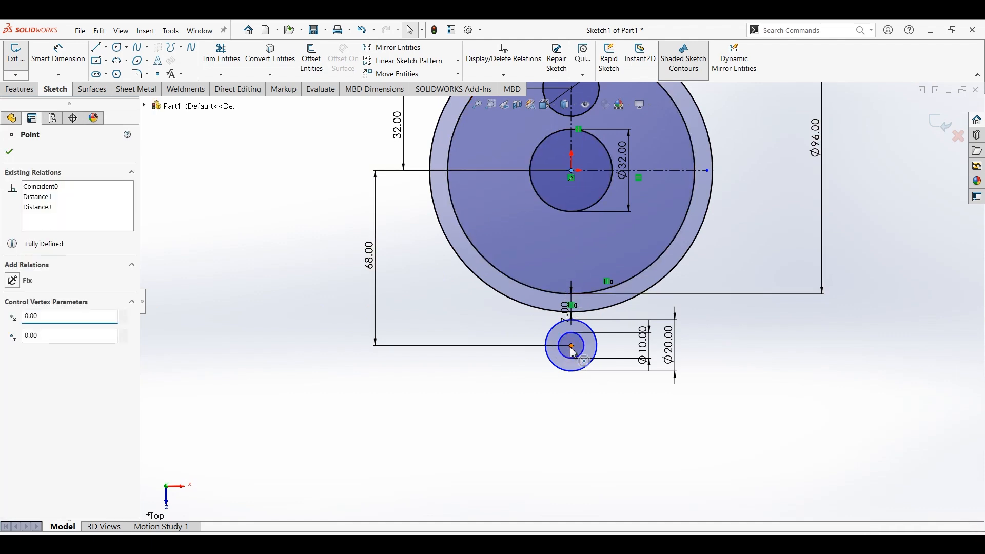
pyautogui.keyDown('ctrl'); pyautogui.click(571, 347); pyautogui.keyUp('ctrl')
pyautogui.click(12, 349)
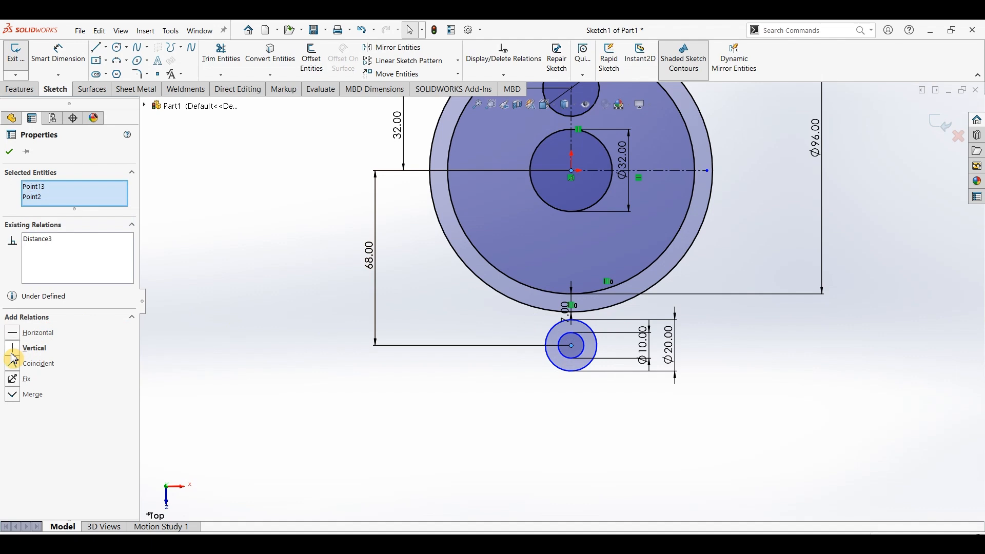
pyautogui.click(17, 153)
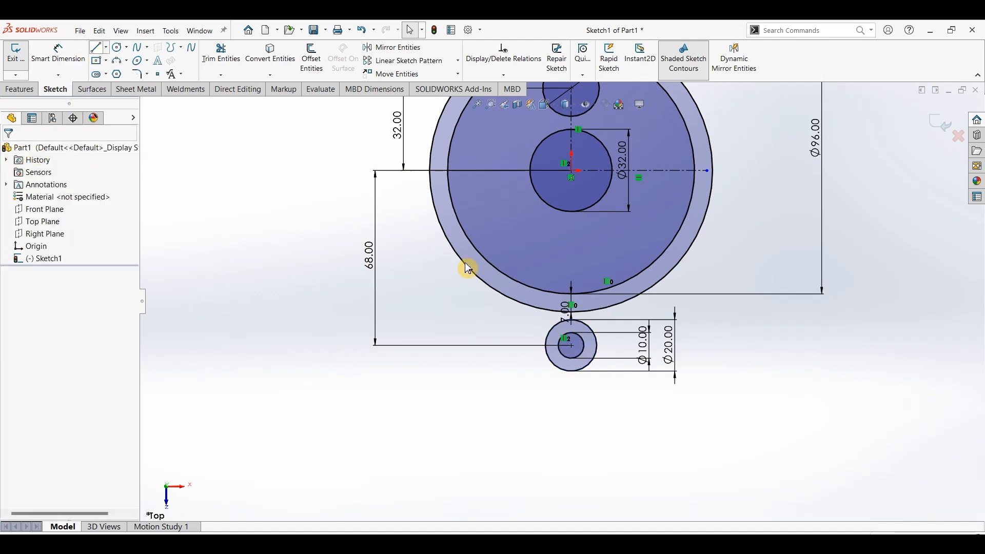
# - Draw a line about 18 mm long, tangent to the left side of the 20 mm lug circle, running up towards the large outer circle
pyautogui.press('l')
pyautogui.scroll(-2, 534, 349)
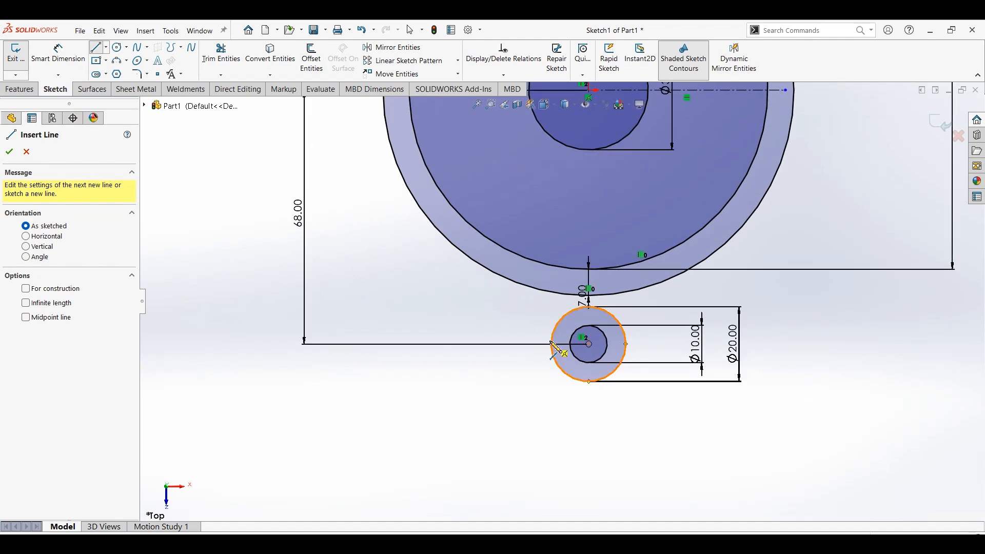
pyautogui.click(552, 344)
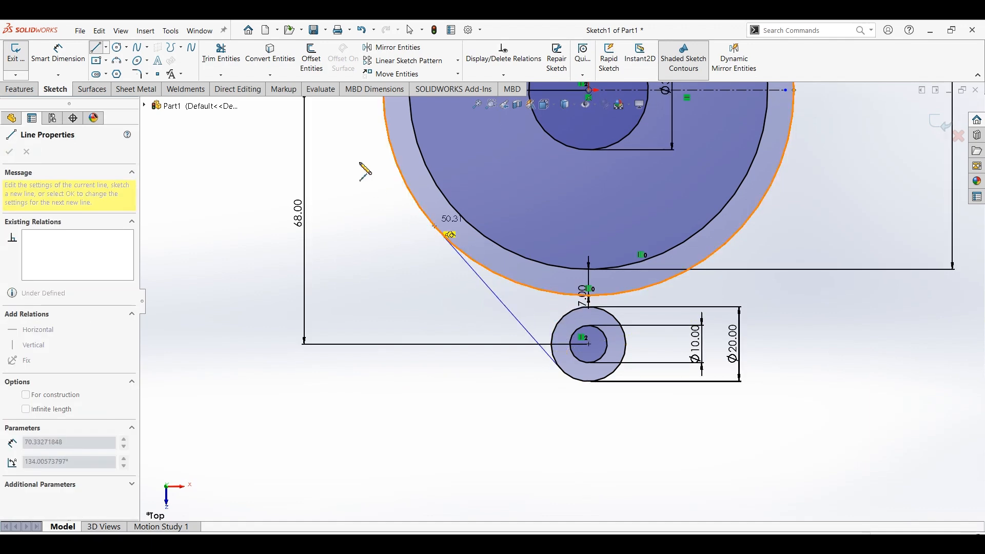
pyautogui.click(548, 283)
pyautogui.click(547, 282)
pyautogui.press('Escape')
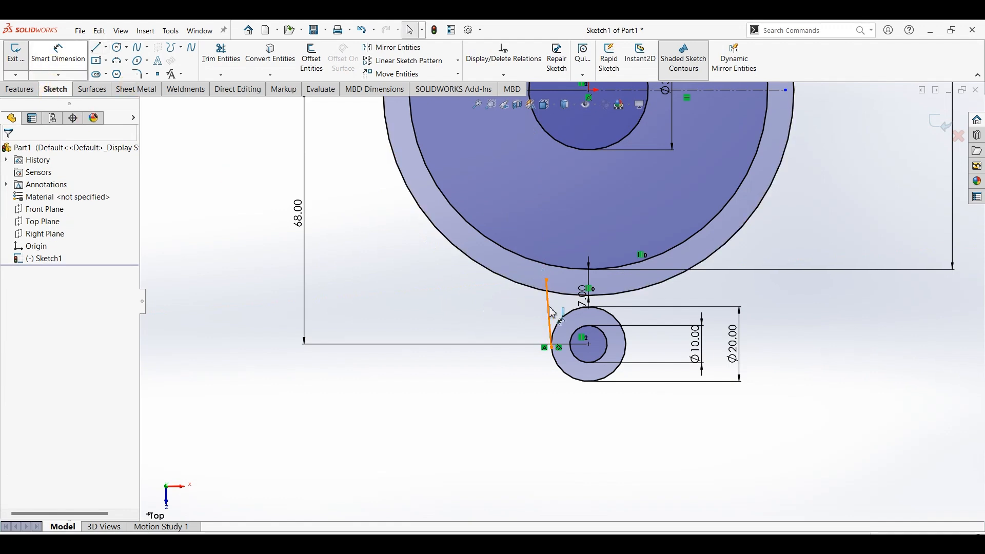
# - Dimension the angle between the tangent line and the vertical centerline and set it to 15 degrees
pyautogui.click(549, 307)
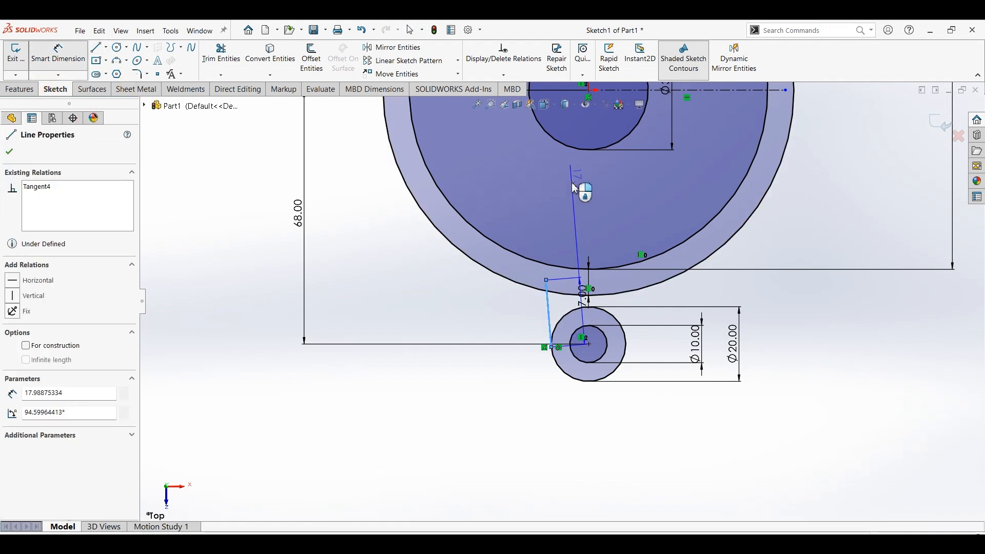
pyautogui.scroll(3, 574, 189)
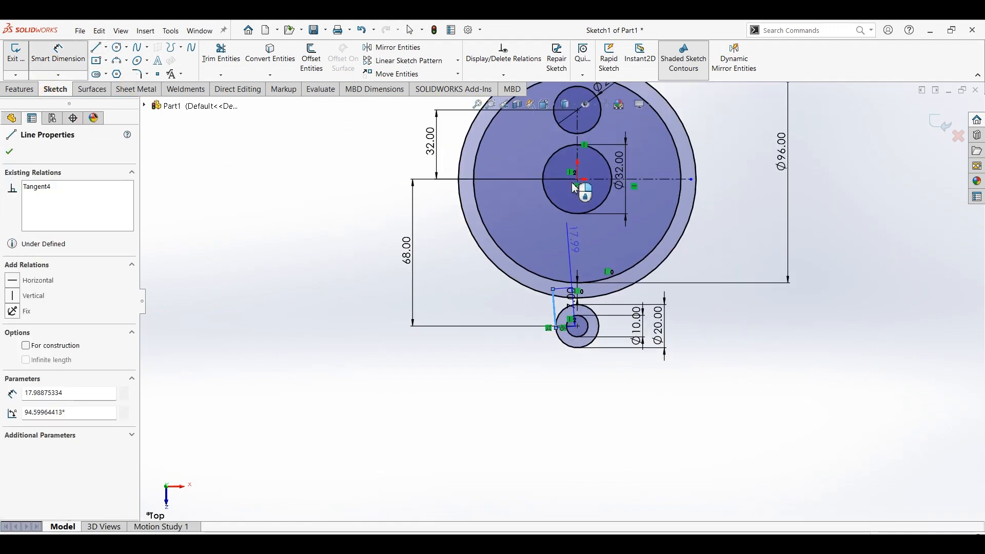
pyautogui.click(581, 134)
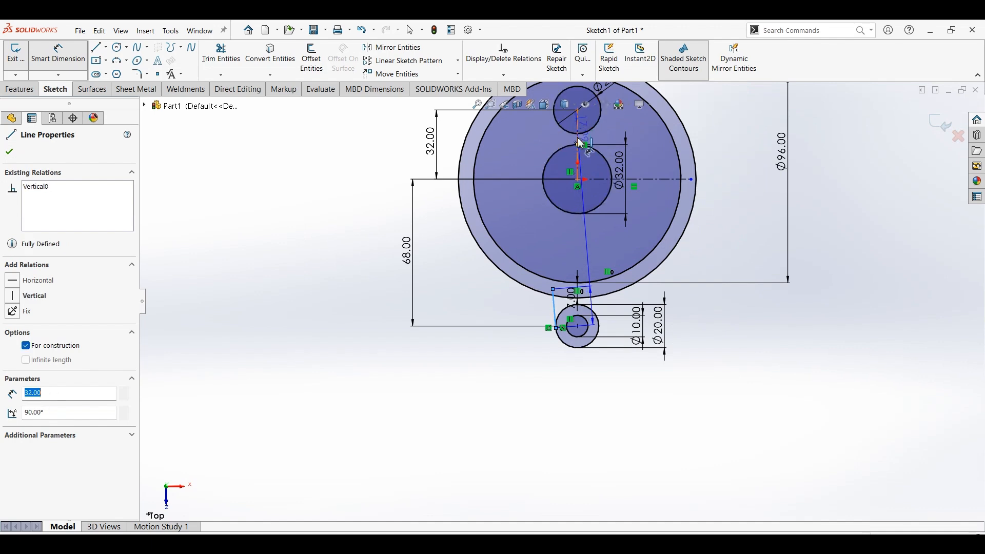
pyautogui.click(569, 238)
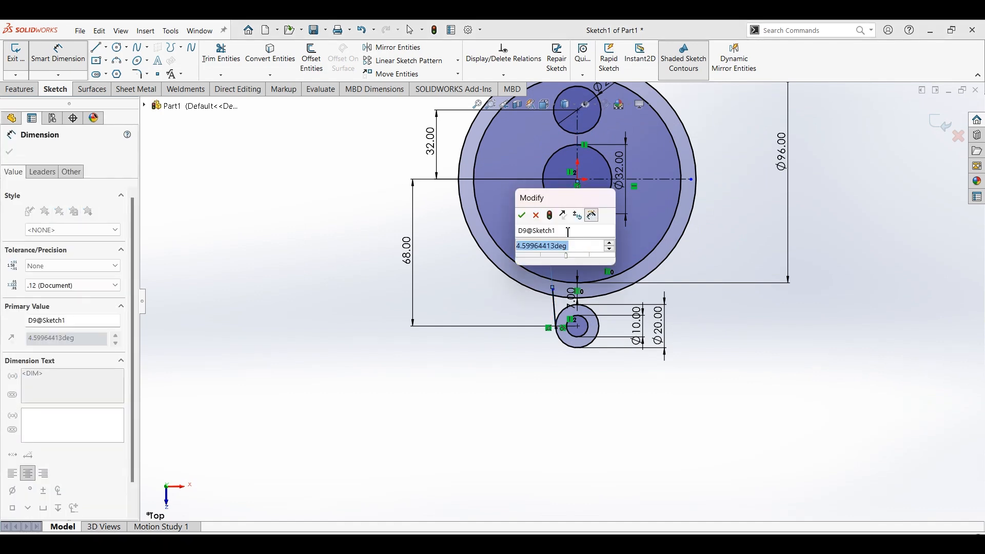
pyautogui.write('5')
pyautogui.press('Return')
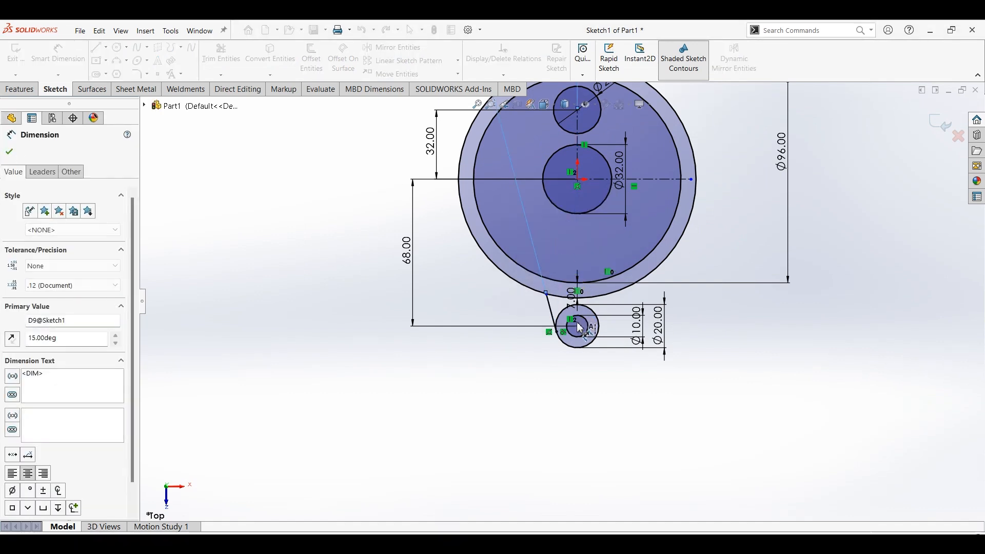
# - Extend the upper end of the tangent line to the large outer circle with Extend Entities
pyautogui.scroll(-3, 575, 323)
pyautogui.scroll(-2, 575, 324)
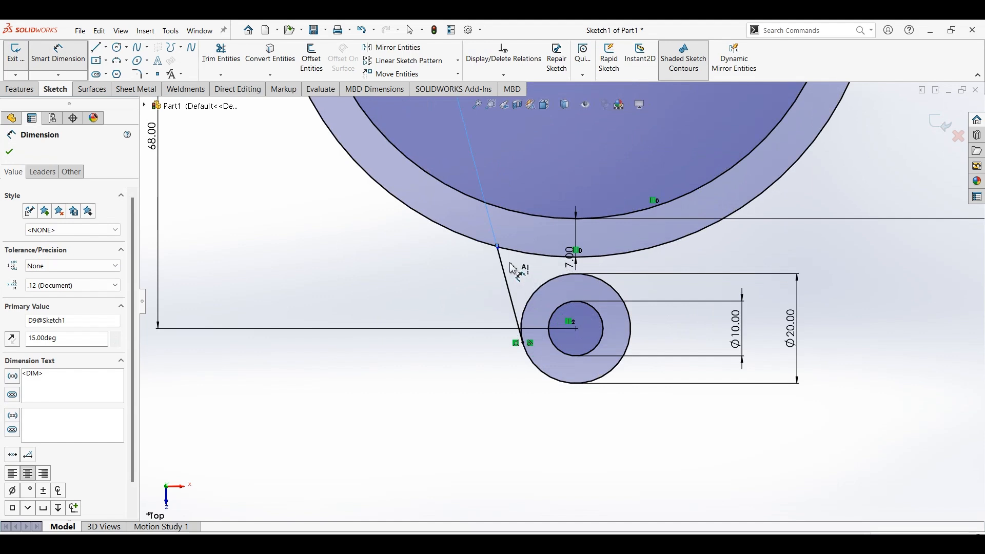
pyautogui.scroll(-2, 506, 259)
pyautogui.press('Escape')
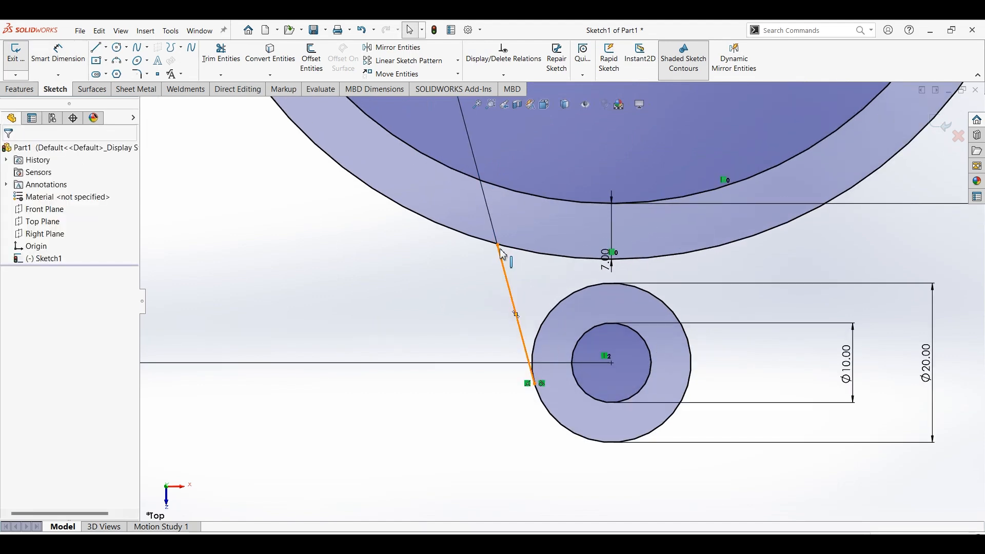
pyautogui.scroll(-6, 501, 248)
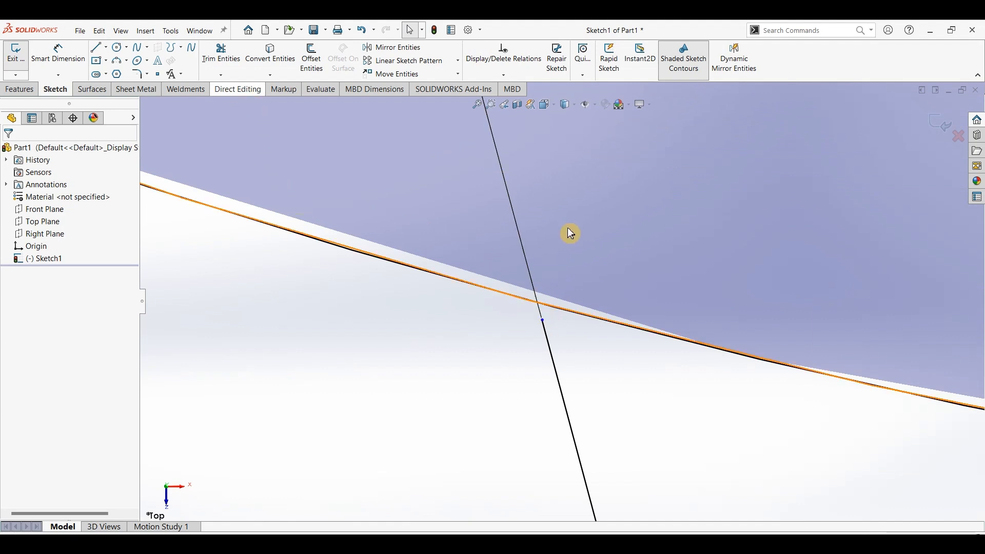
pyautogui.click(222, 76)
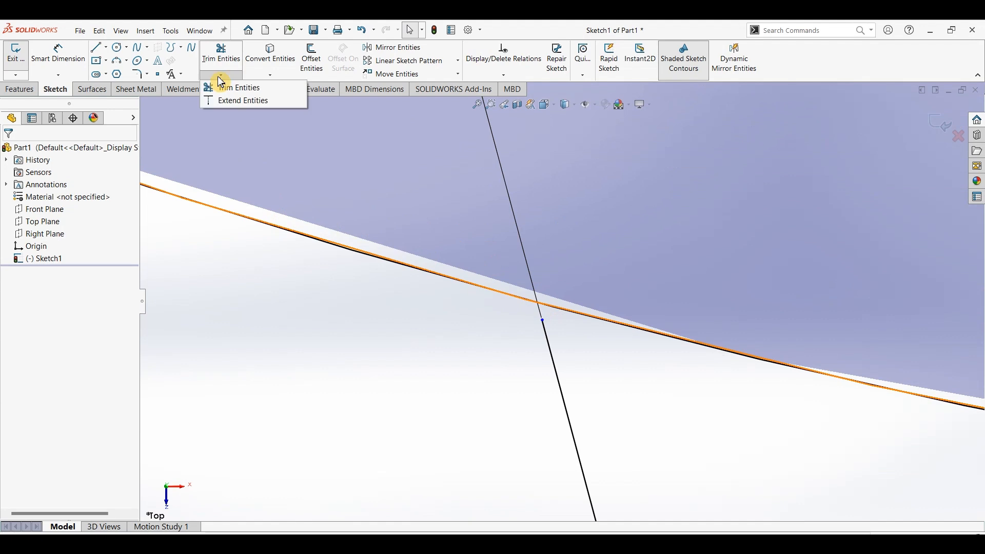
pyautogui.click(223, 101)
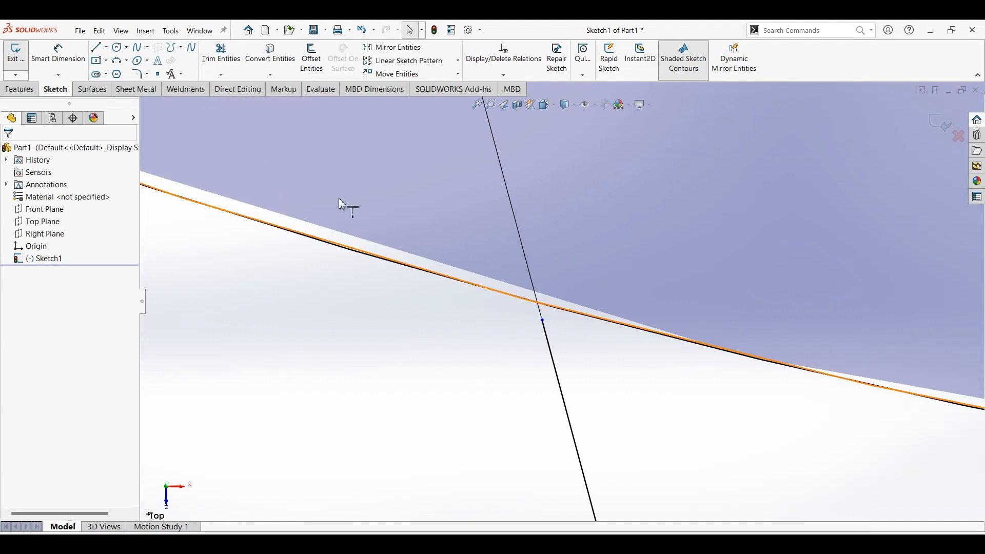
pyautogui.click(554, 363)
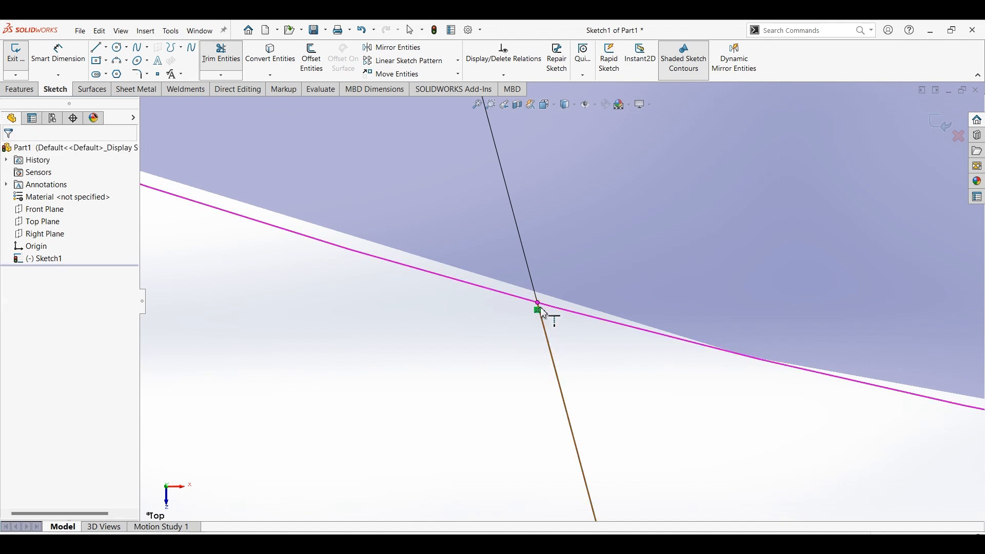
pyautogui.scroll(4, 461, 376)
pyautogui.scroll(6, 465, 382)
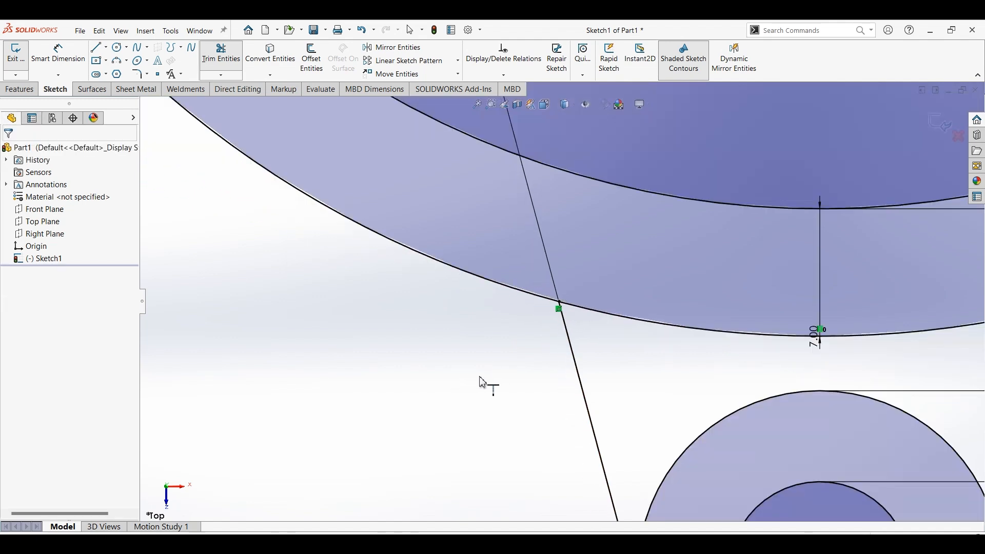
pyautogui.press('Escape')
pyautogui.scroll(3, 580, 361)
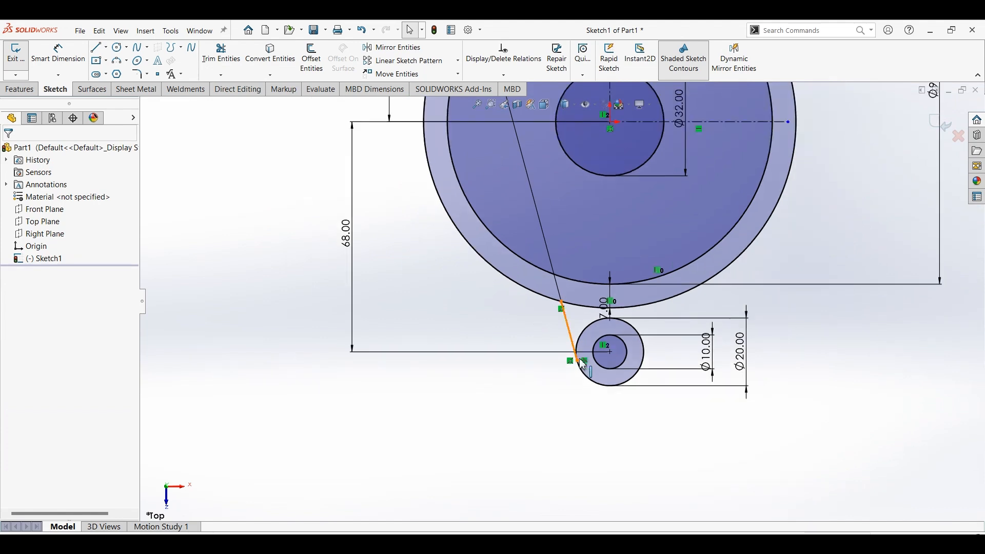
pyautogui.scroll(-2, 606, 341)
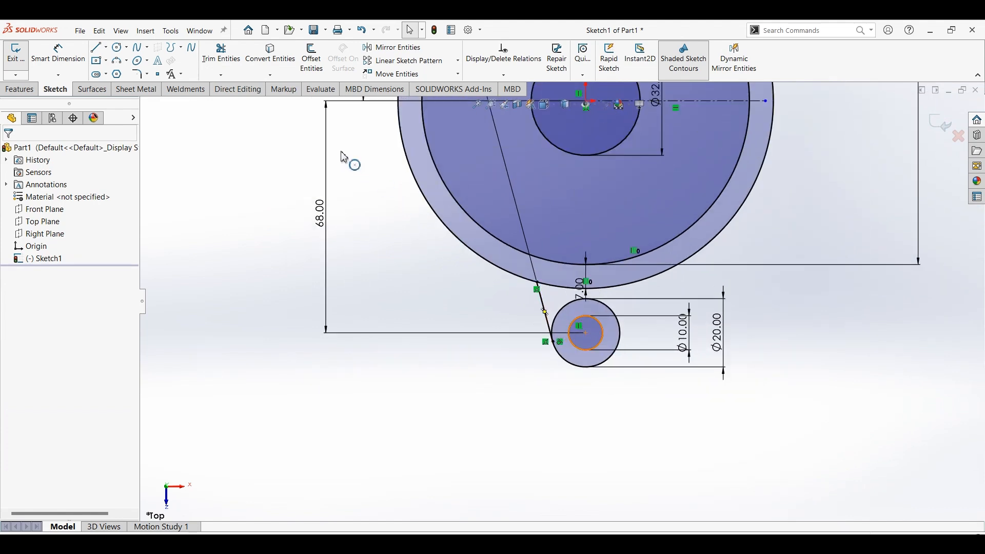
pyautogui.scroll(2, 557, 300)
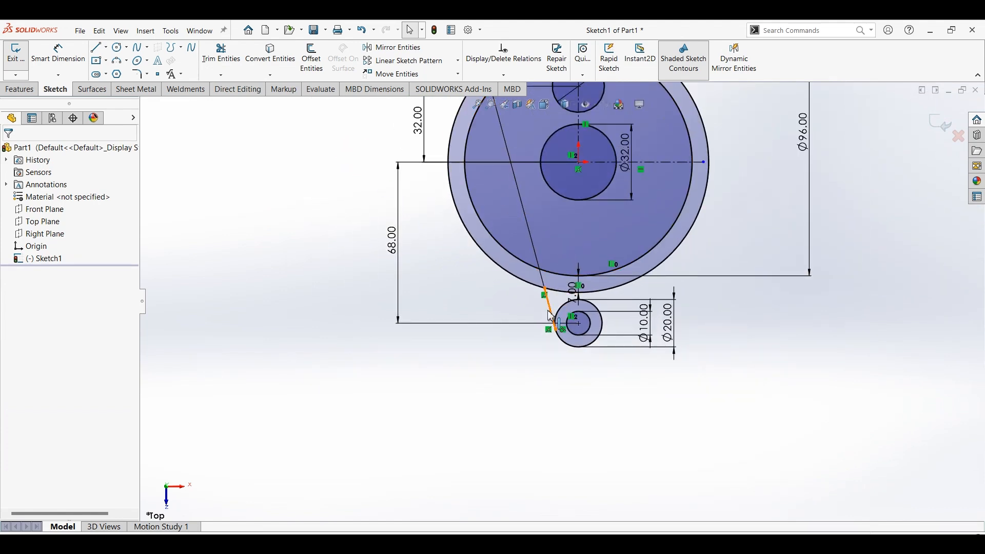
pyautogui.click(557, 289)
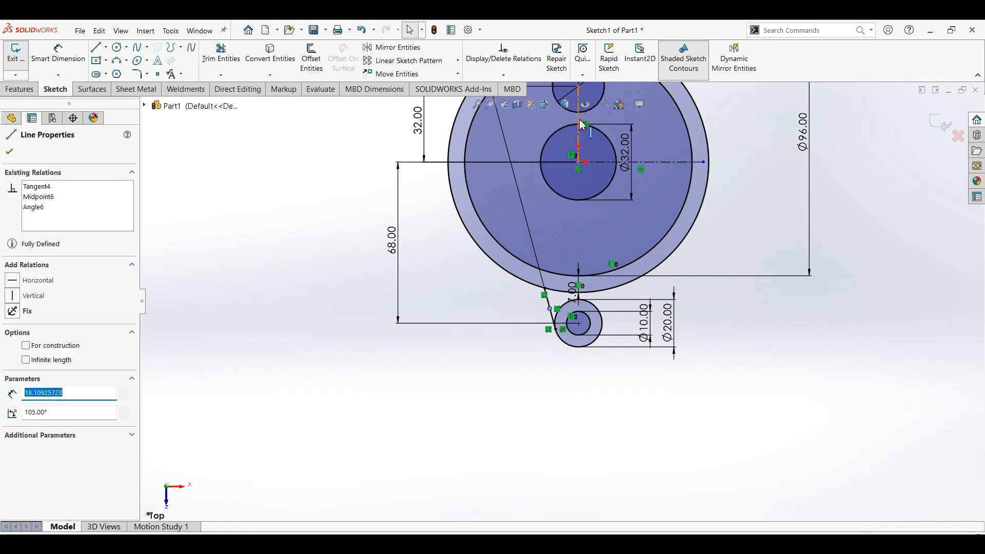
pyautogui.keyDown('ctrl'); pyautogui.click(584, 125); pyautogui.keyUp('ctrl')
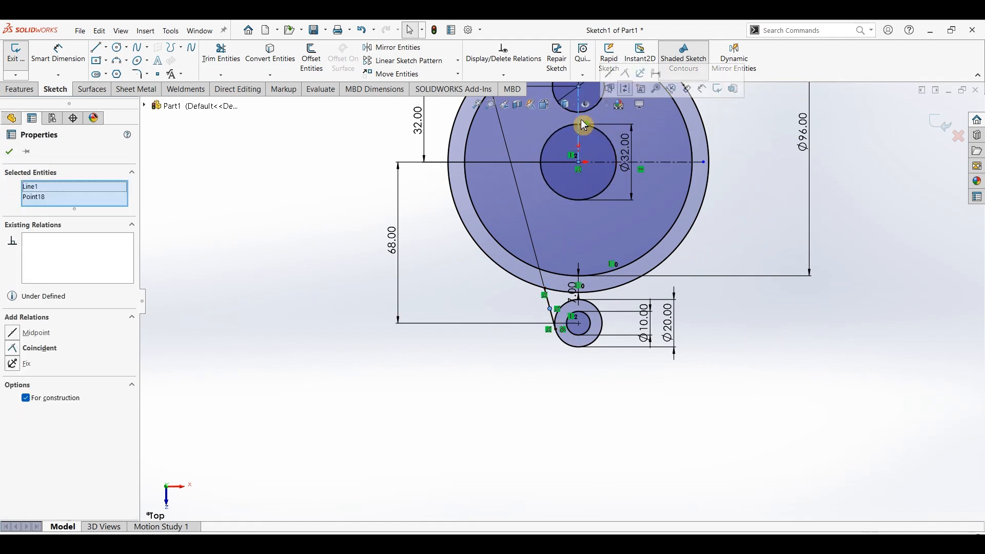
pyautogui.press('Escape')
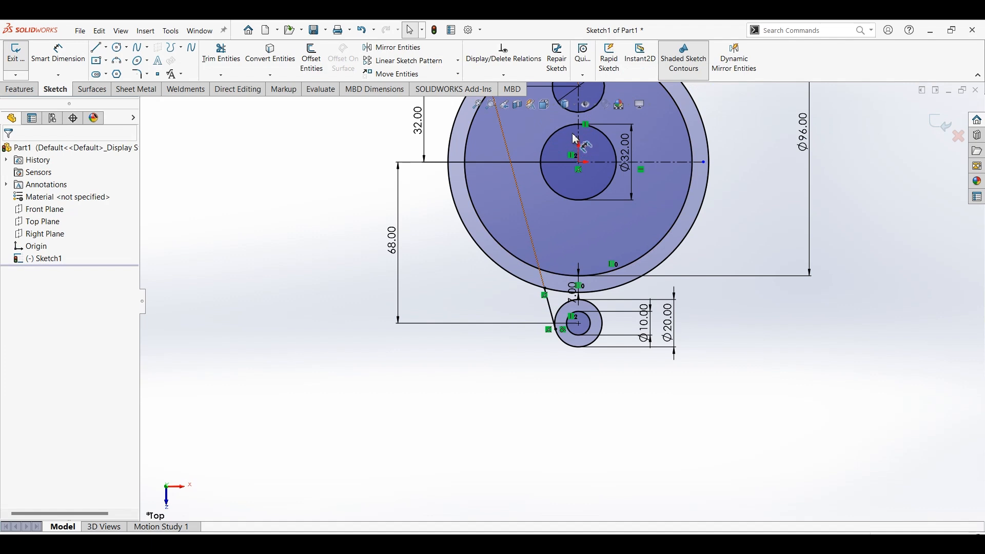
# - Mirror the lug's tangent line about the vertical centerline with Mirror Entities
pyautogui.click(550, 313)
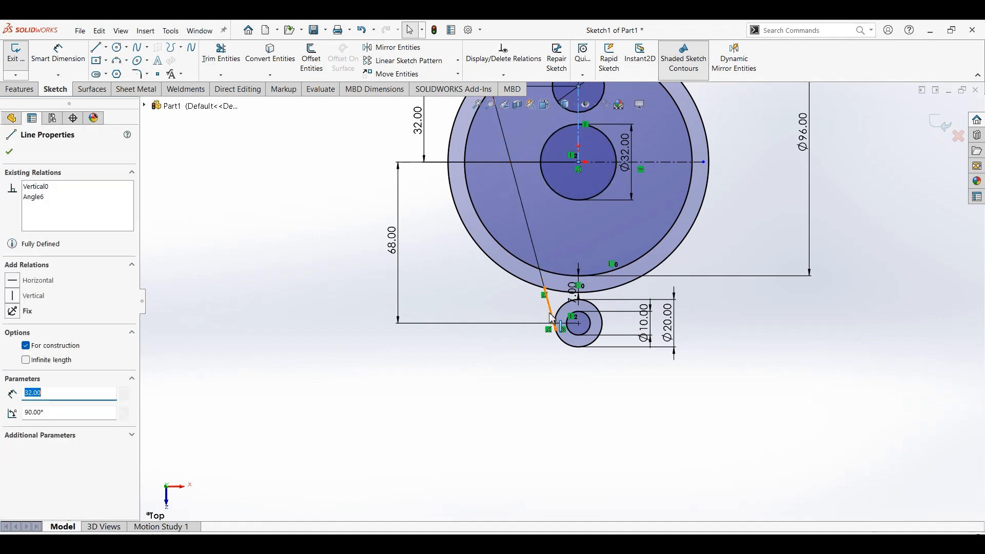
pyautogui.keyDown('ctrl'); pyautogui.click(549, 313); pyautogui.keyUp('ctrl')
pyautogui.click(406, 49)
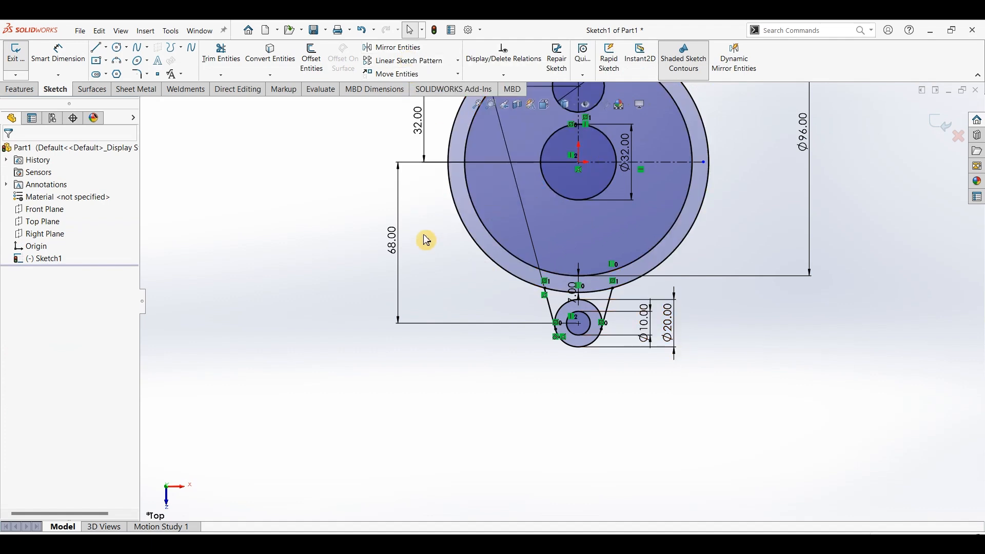
# - Trim away the upper arc of the 20 mm lug circle between the two tangent lines with Power trim
pyautogui.click(222, 56)
pyautogui.scroll(-3, 587, 303)
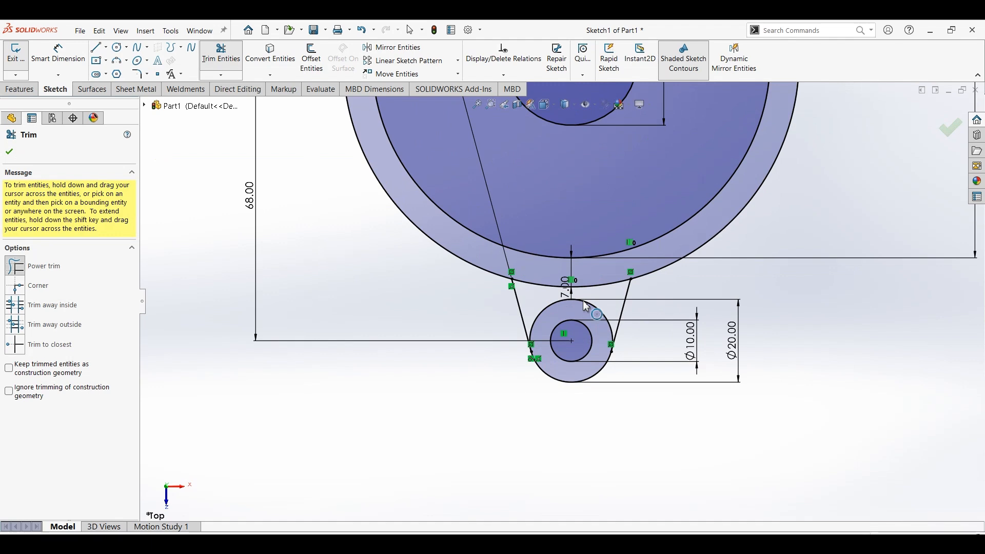
pyautogui.moveTo(551, 317); pyautogui.dragTo(635, 377)
pyautogui.scroll(5, 641, 369)
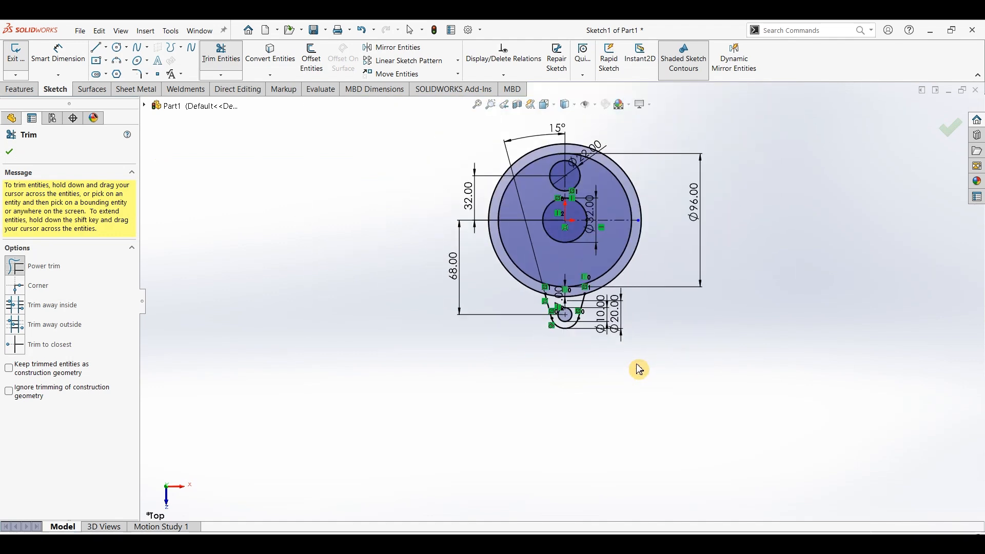
pyautogui.press('Escape')
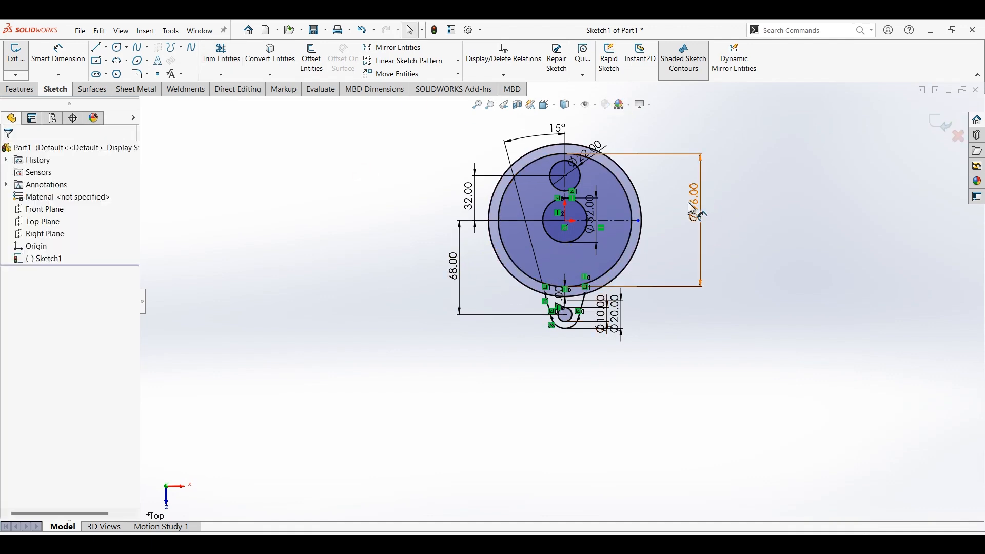
pyautogui.click(661, 203)
# - Set up a circular sketch pattern of the 22 mm hole about the origin with 3 equally spaced instances over 360 degrees
pyautogui.scroll(-3, 665, 205)
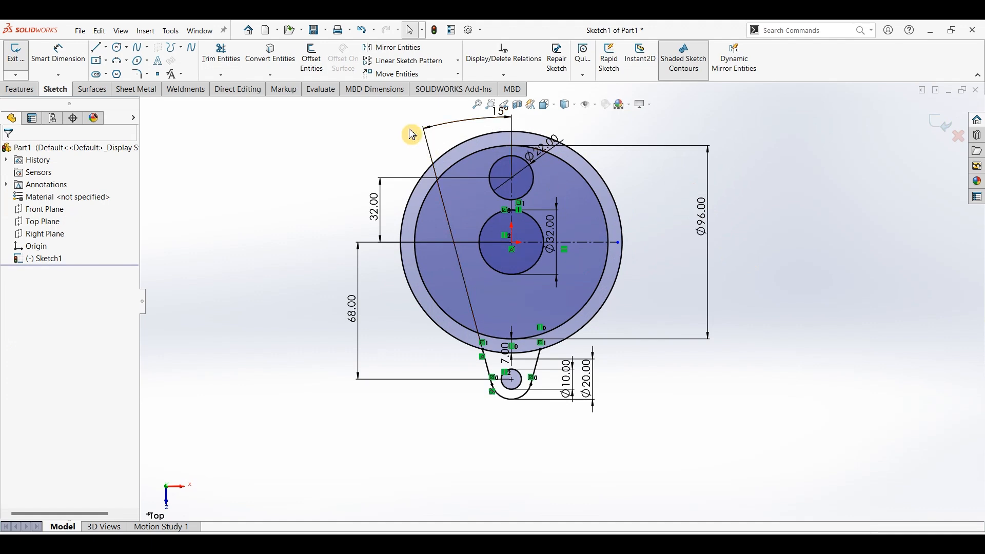
pyautogui.click(458, 62)
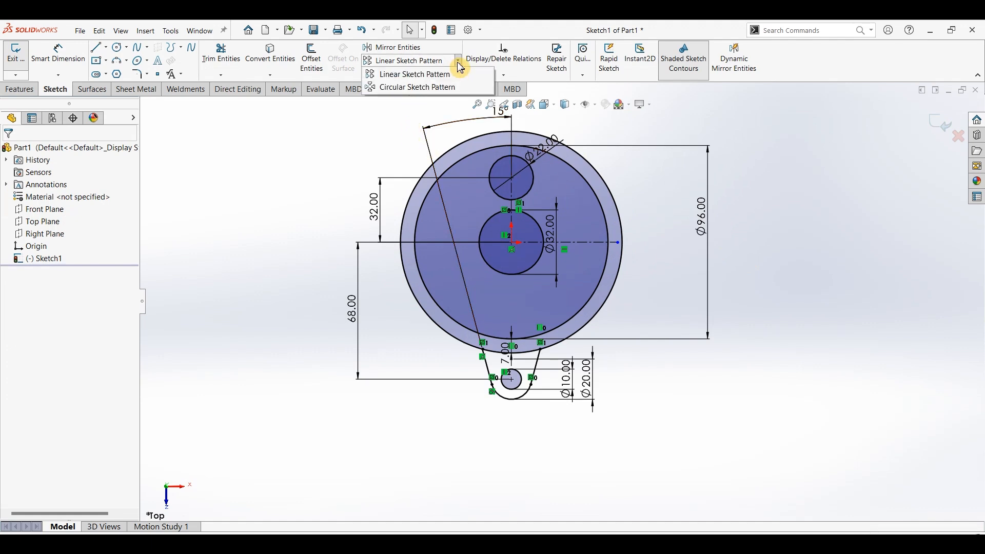
pyautogui.click(382, 87)
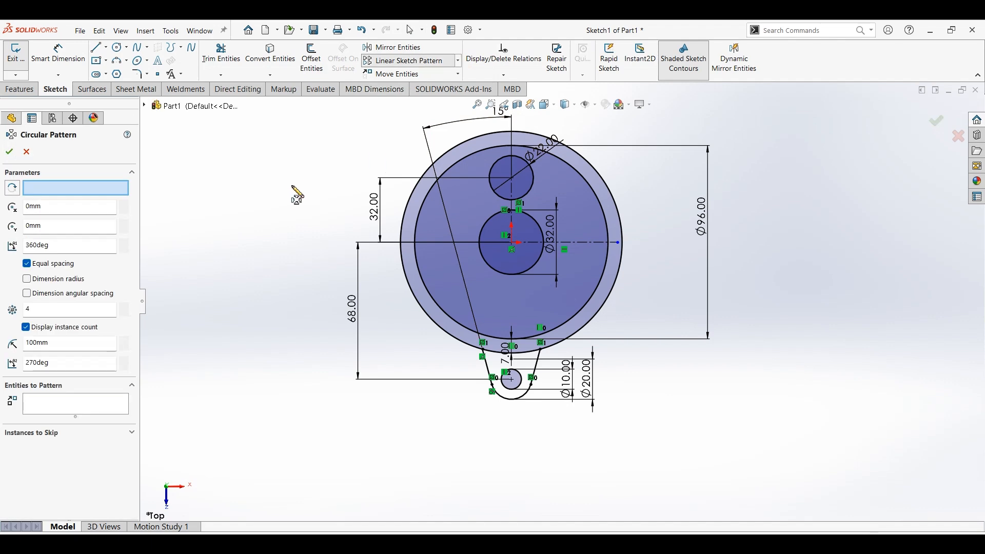
pyautogui.click(88, 409)
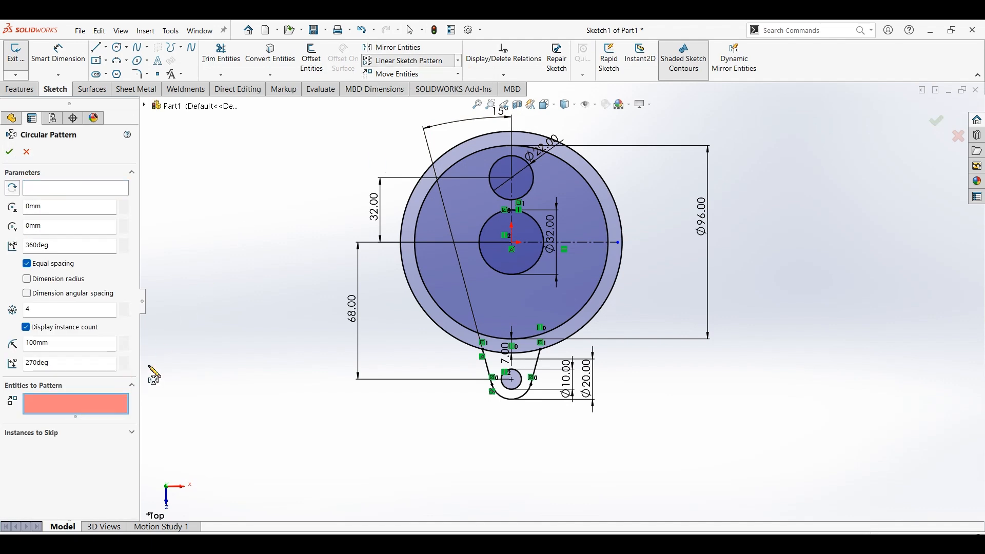
pyautogui.click(501, 164)
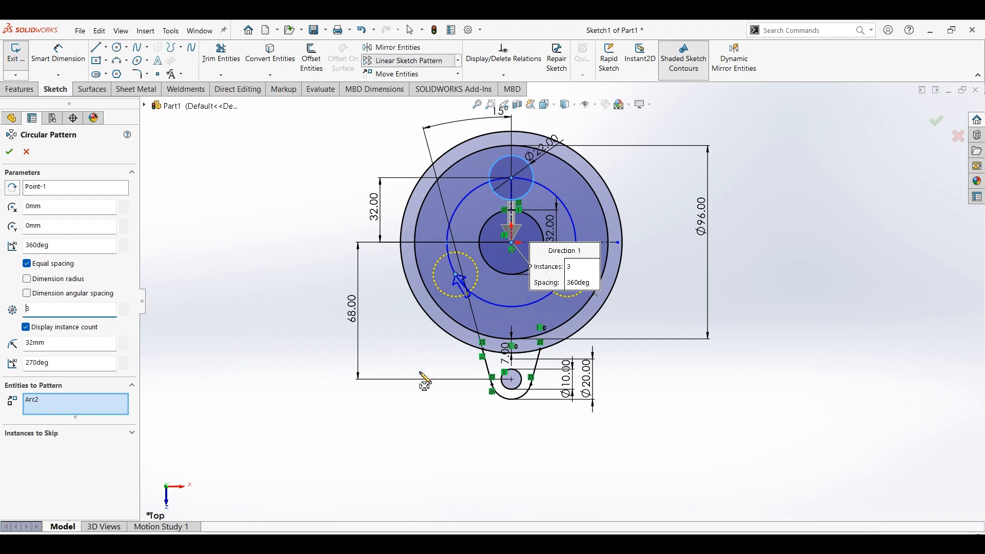
# - Add the lug's two tangent lines, outer arc and 10 mm hole to the circular pattern and create it
pyautogui.click(84, 410)
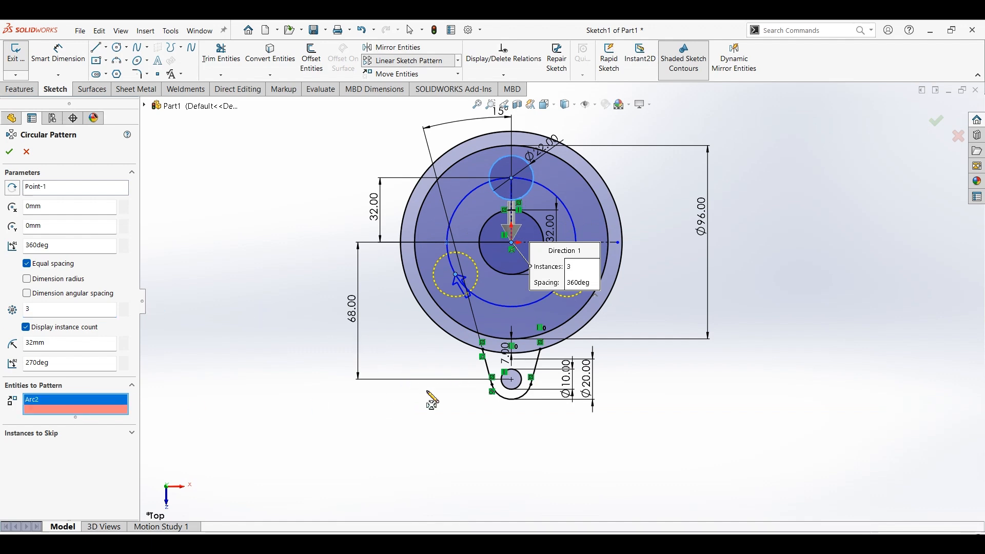
pyautogui.click(489, 371)
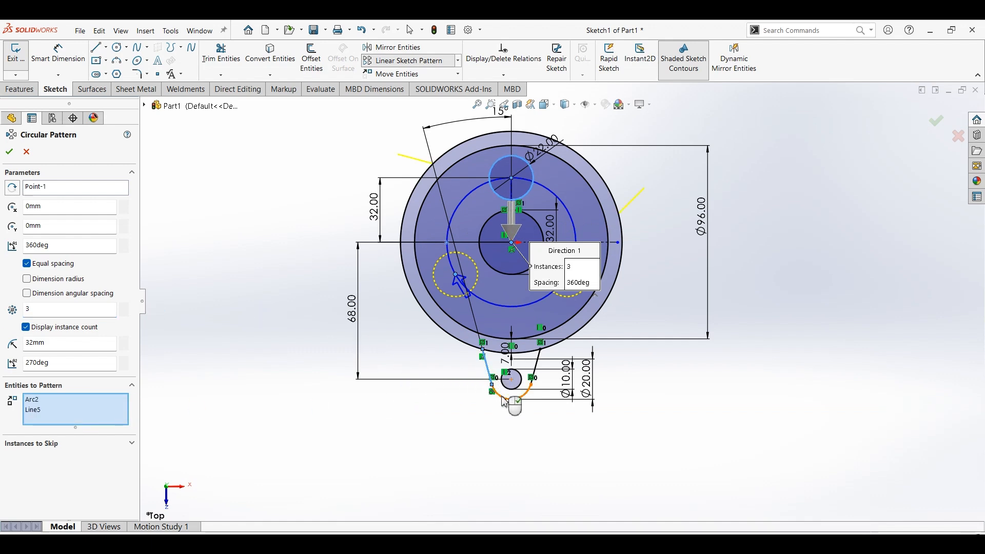
pyautogui.click(505, 400)
pyautogui.click(528, 389)
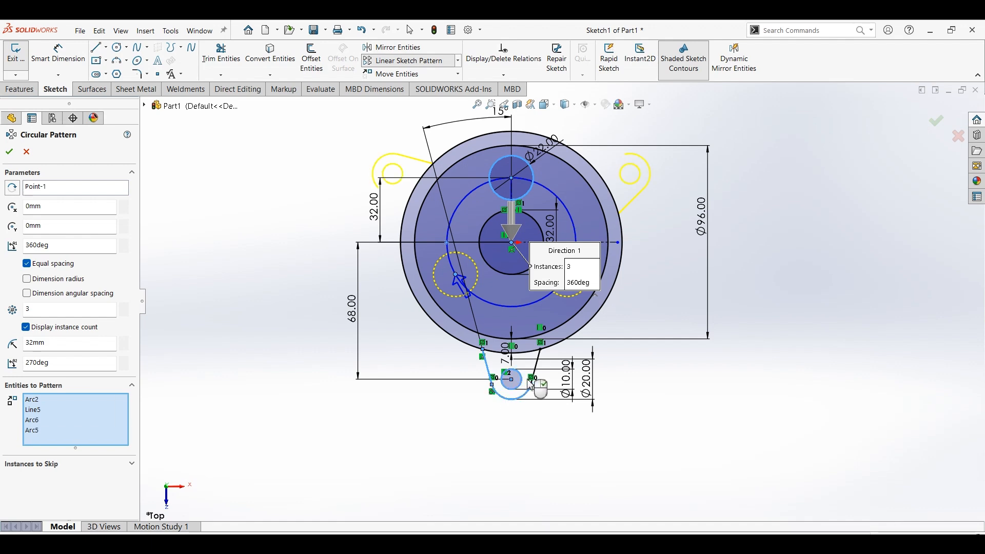
pyautogui.click(538, 373)
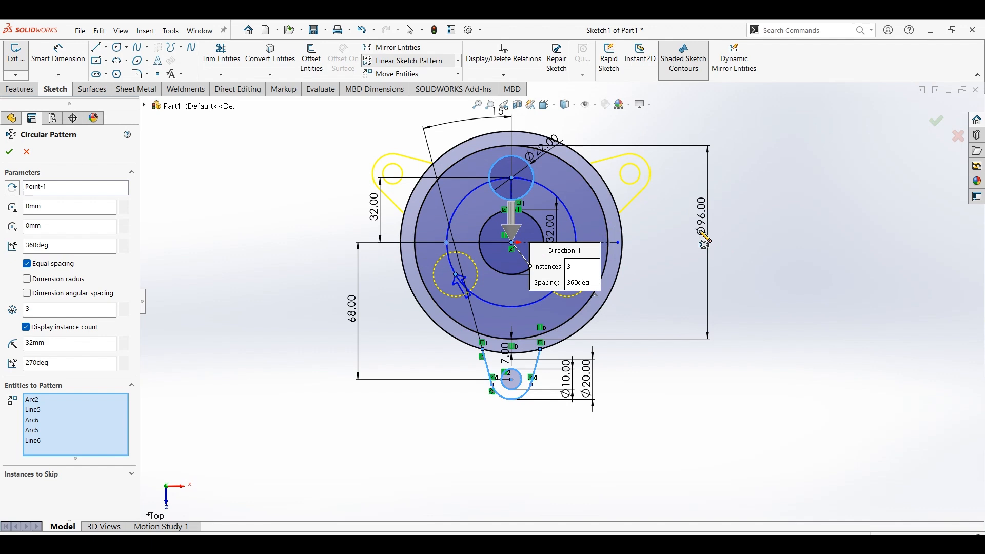
pyautogui.click(17, 156)
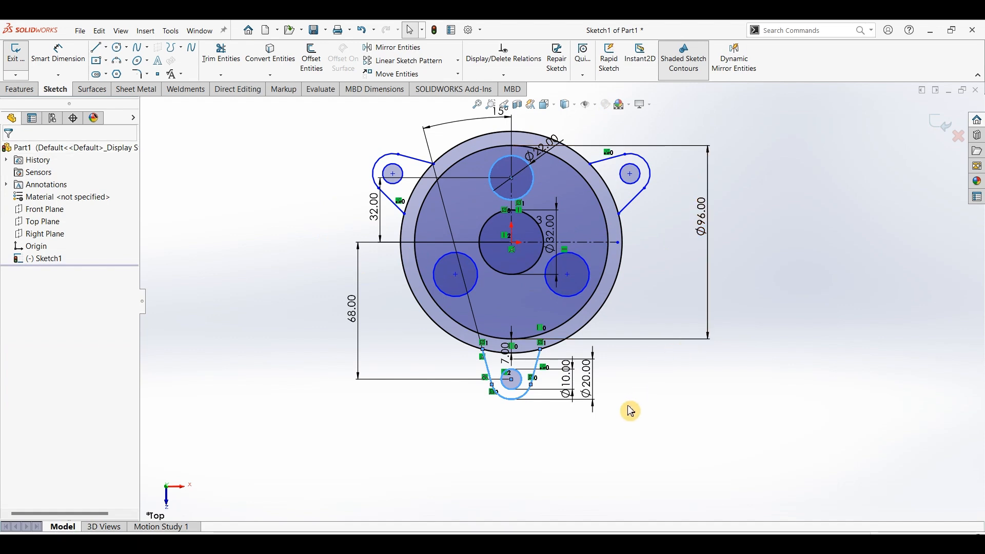
pyautogui.click(651, 422)
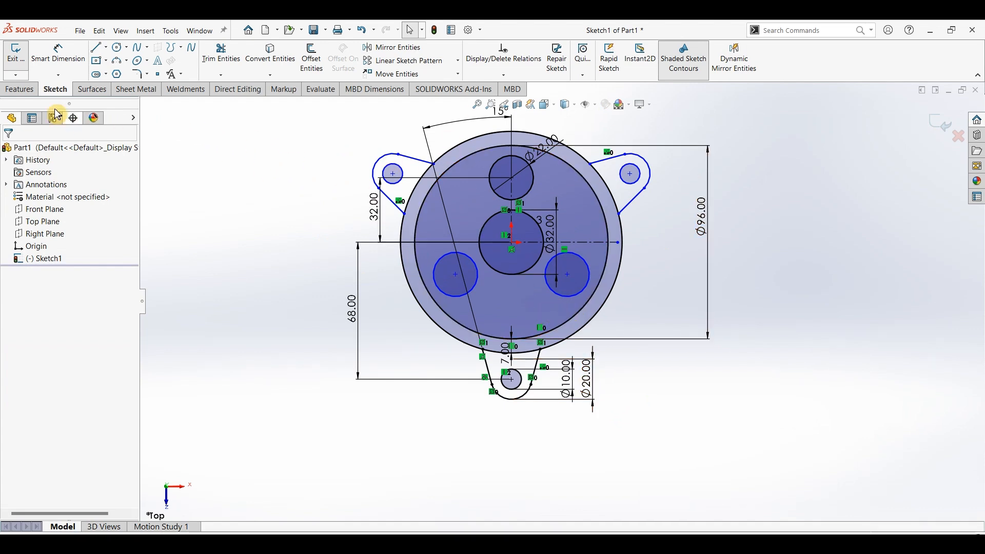
# - Start an Extruded Boss, check the heights in the PDF drawing, and select the inner disc and three lug regions as contours
pyautogui.click(21, 90)
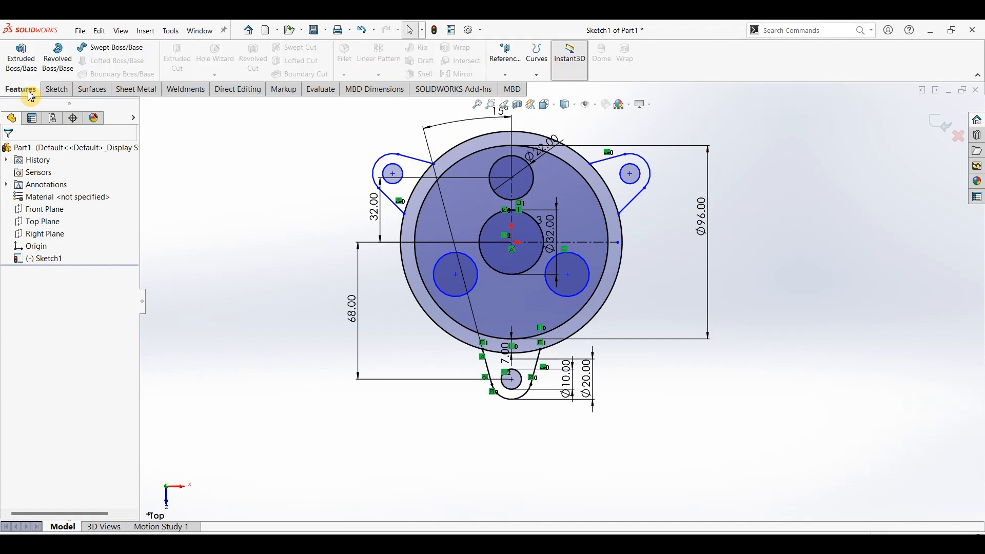
pyautogui.click(21, 56)
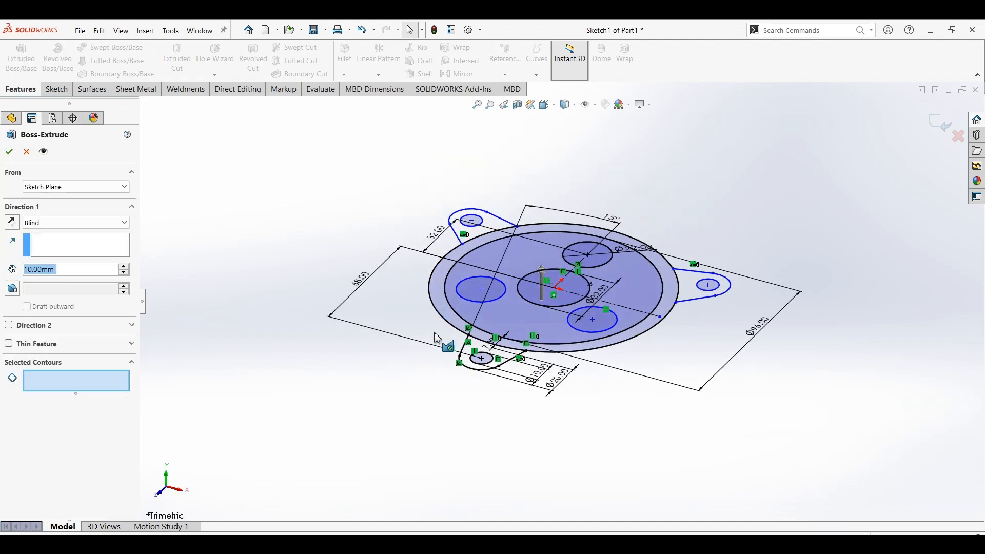
pyautogui.click(498, 544)
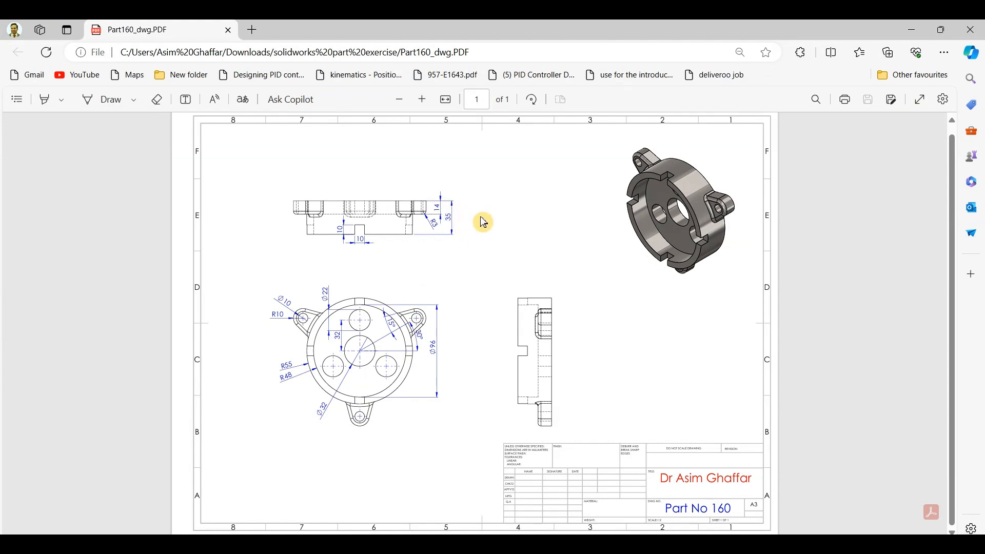
pyautogui.click(914, 33)
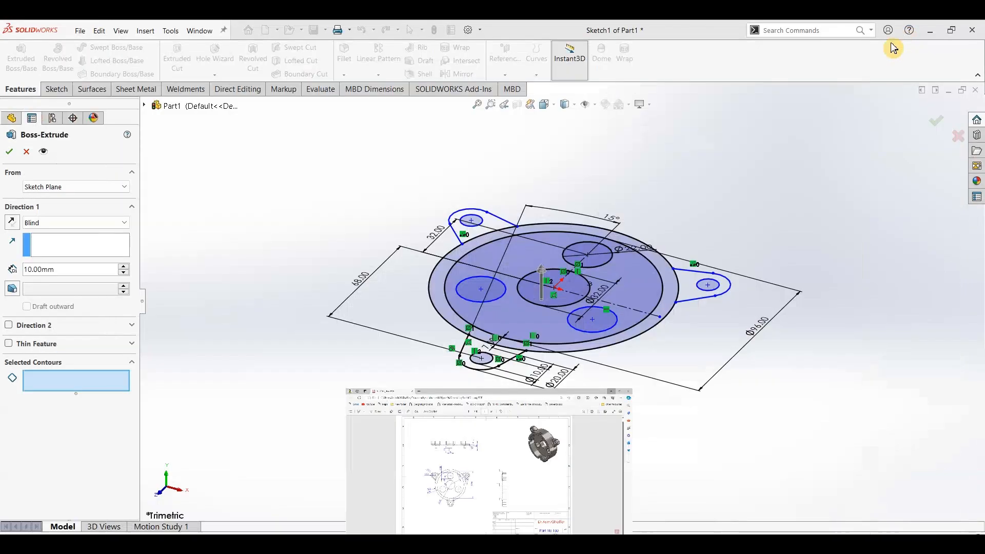
pyautogui.click(538, 260)
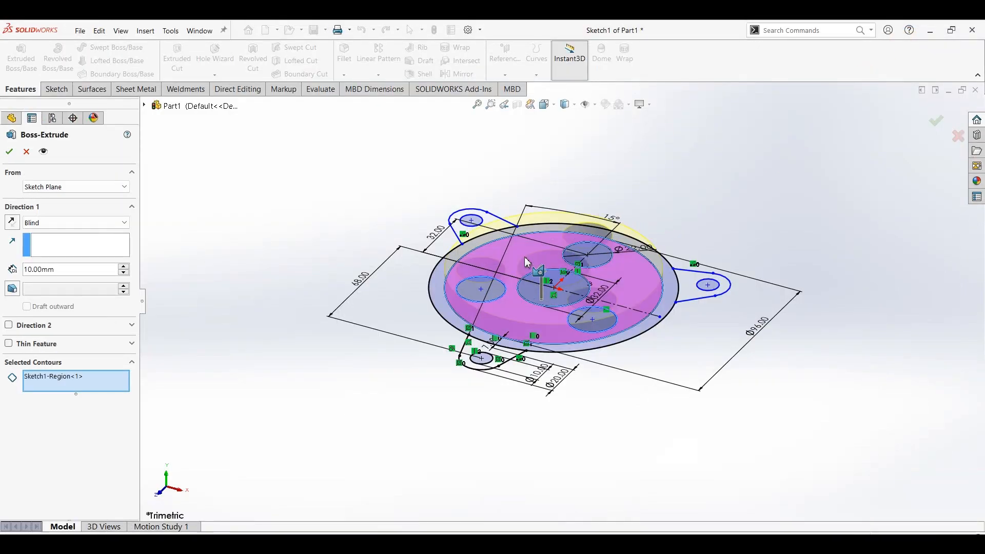
pyautogui.click(502, 221)
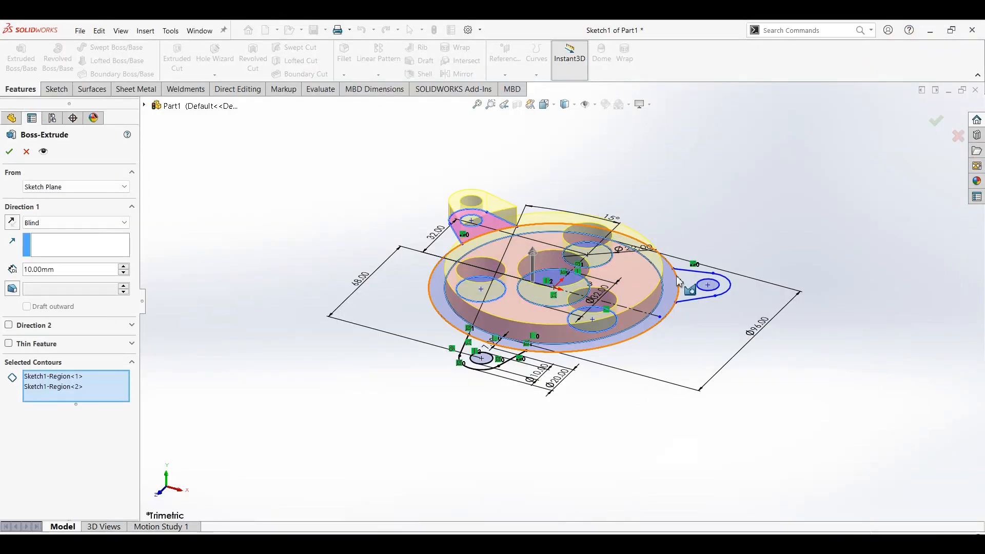
pyautogui.click(693, 297)
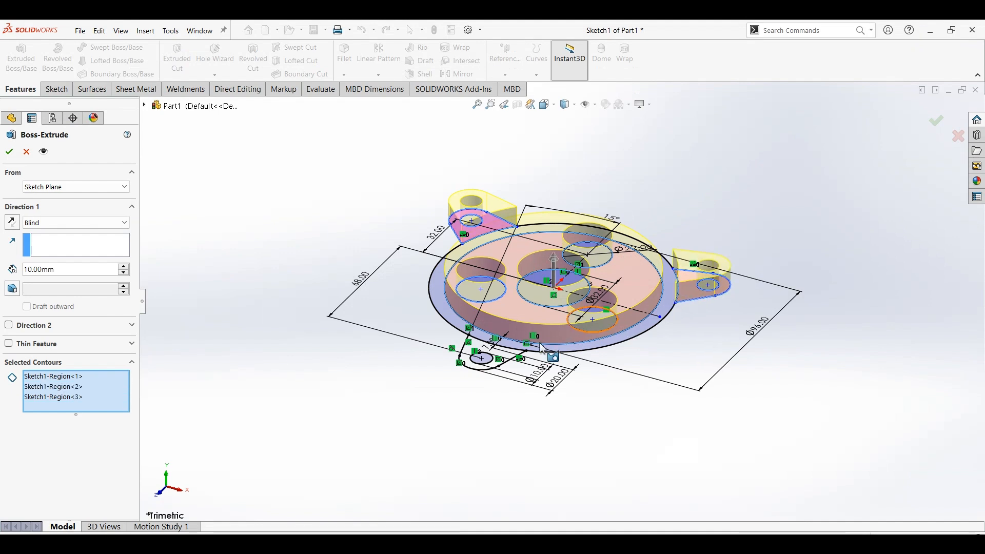
pyautogui.click(507, 357)
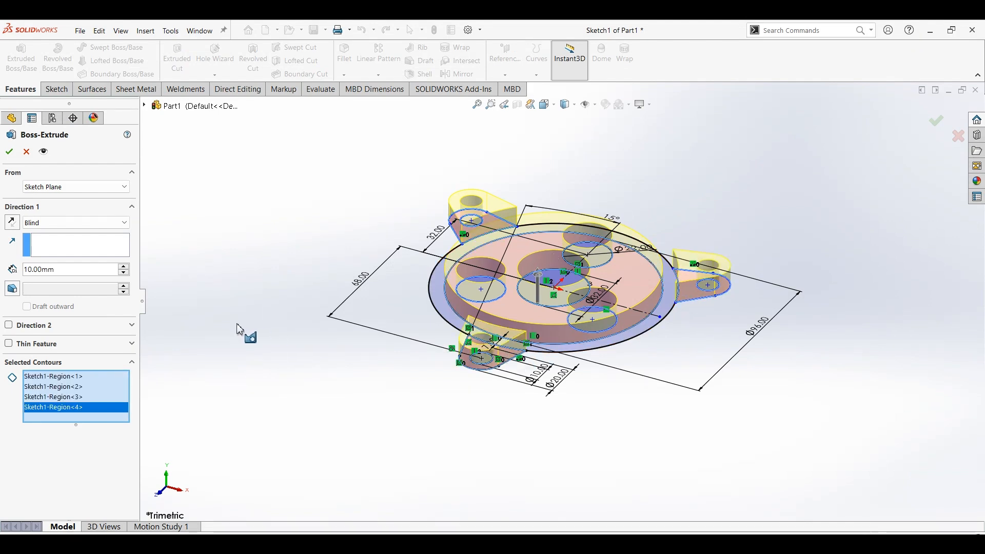
# - Set the blind extrusion depth of the disc and lugs to 14 mm and create the feature
pyautogui.moveTo(327, 327)
pyautogui.mouseDown(button='middle')
pyautogui.moveTo(378, 315)
pyautogui.moveTo(326, 318)
pyautogui.moveTo(330, 326)
pyautogui.mouseUp(button='middle')
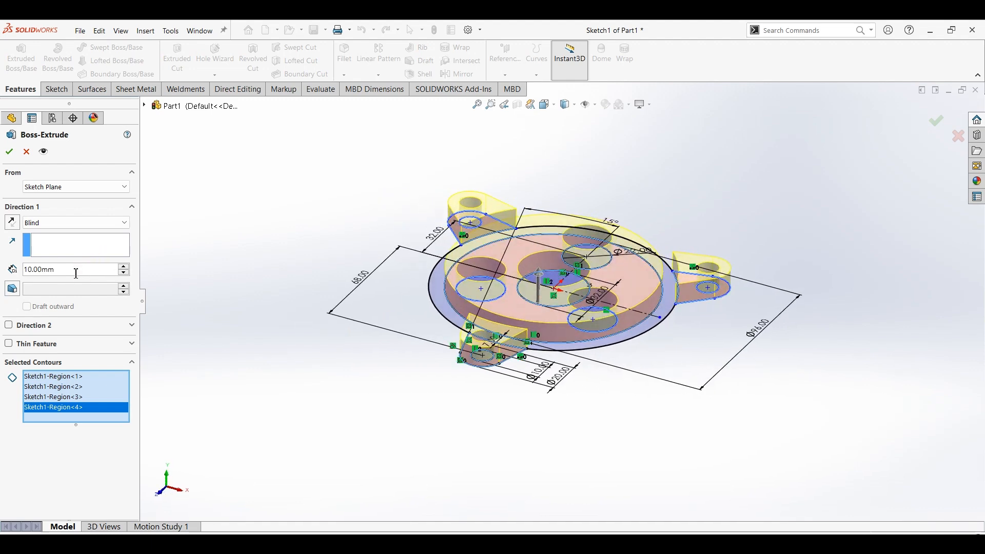
pyautogui.write('14')
pyautogui.press('Return')
pyautogui.click(16, 154)
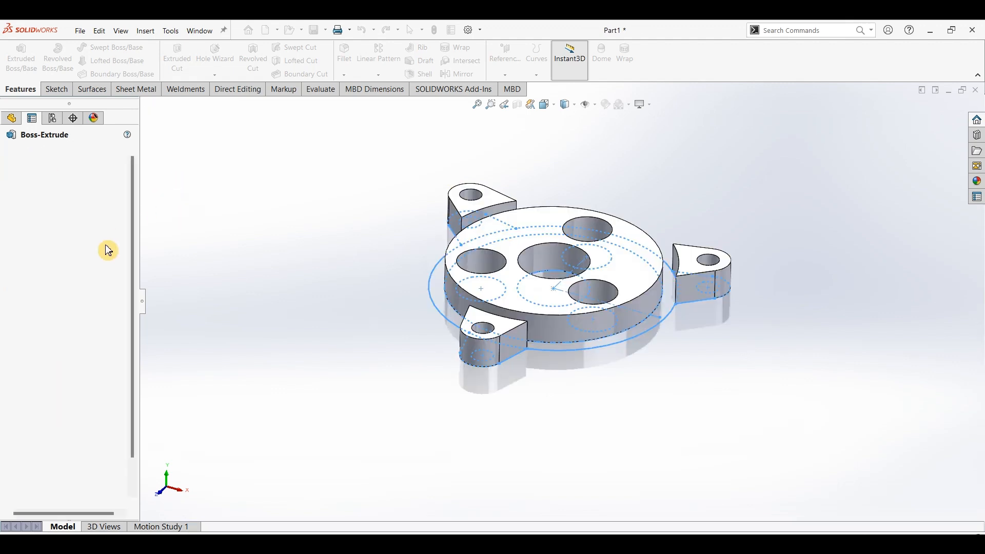
# - Extrude the outer ring region of the existing base sketch as a blind boss 35 mm high
pyautogui.click(6, 270)
pyautogui.click(44, 283)
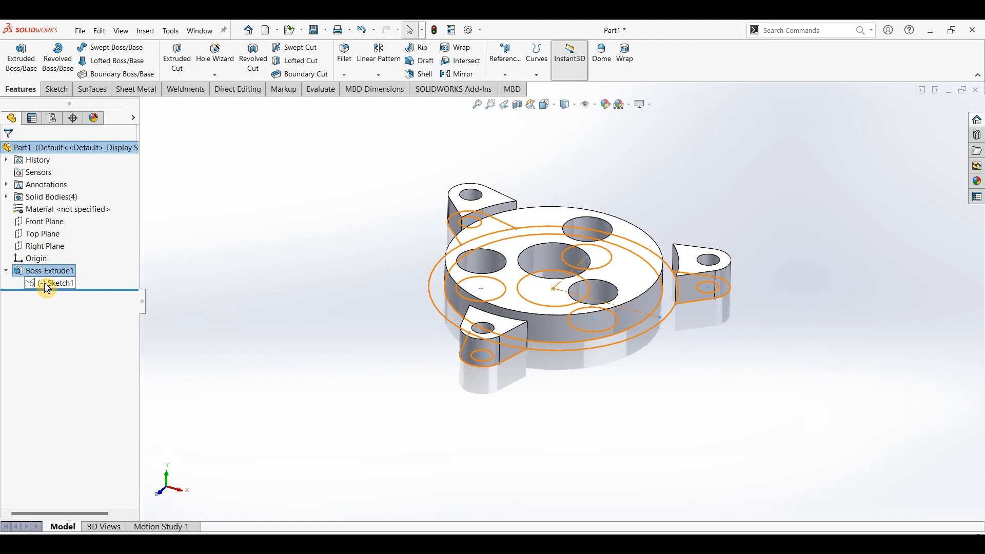
pyautogui.click(21, 57)
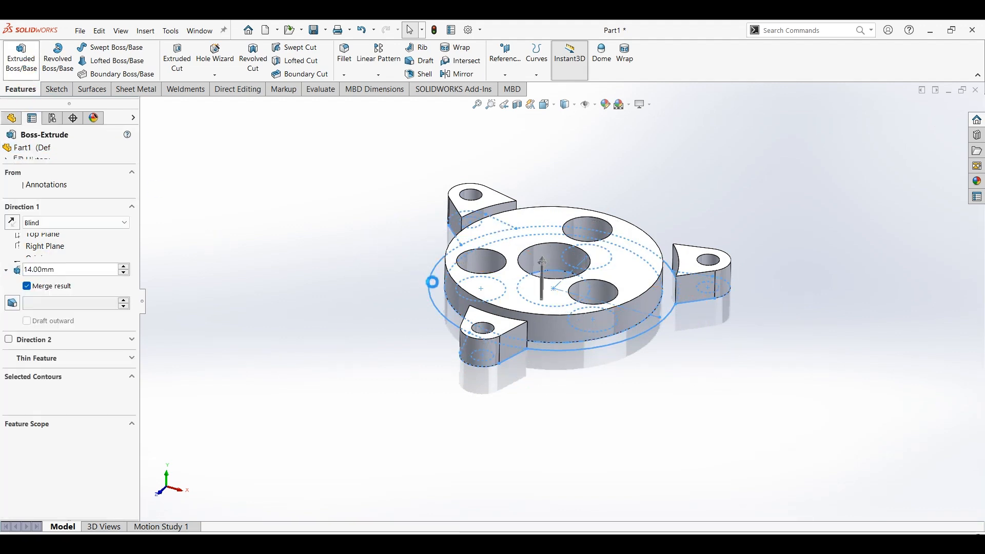
pyautogui.click(439, 291)
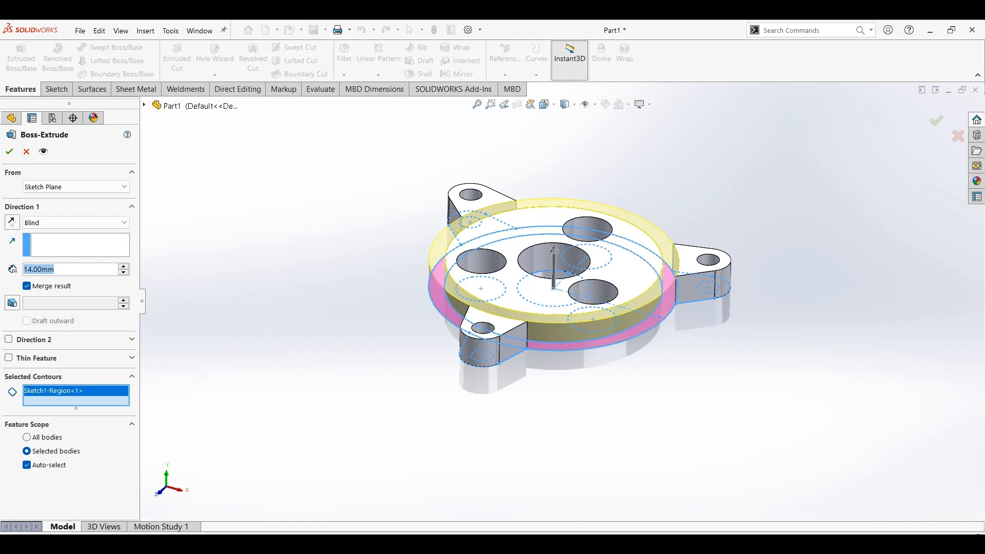
pyautogui.write('35')
pyautogui.press('Return')
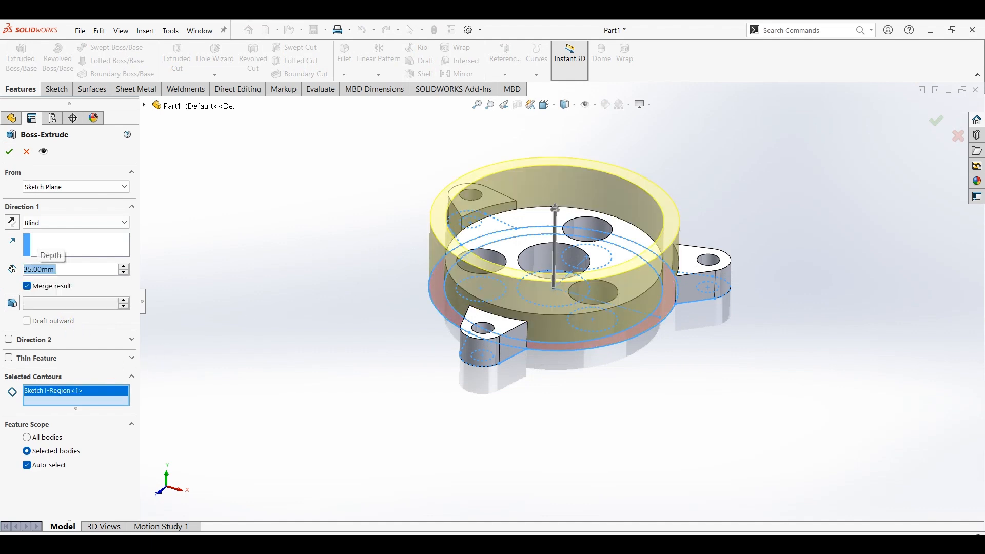
pyautogui.press('Return')
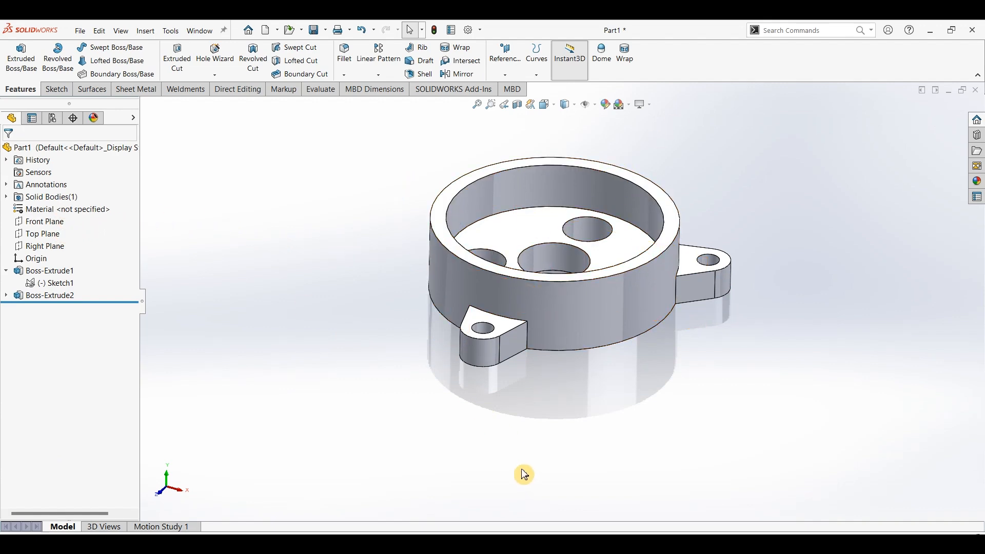
# - Check the PDF drawing, then sketch a corner rectangle about 17 by 10 mm on the Front Plane, hanging from the ring's upper edge
pyautogui.hotkey('alt', 'Tab')
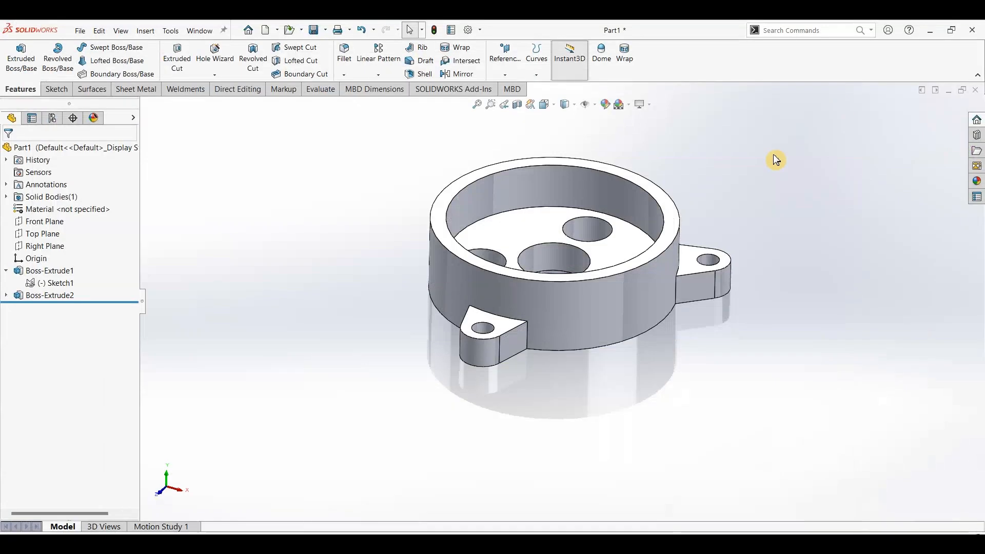
pyautogui.click(912, 30)
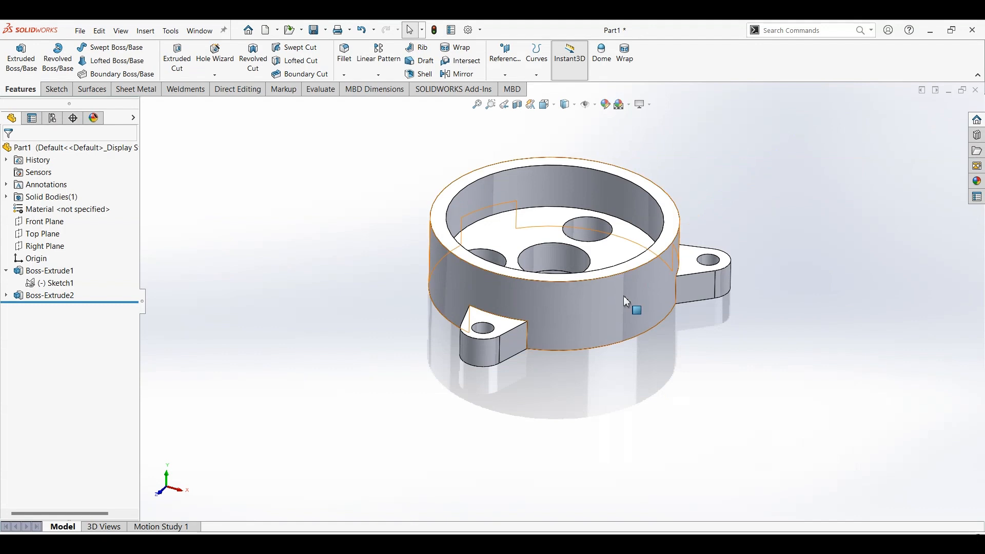
pyautogui.click(41, 223)
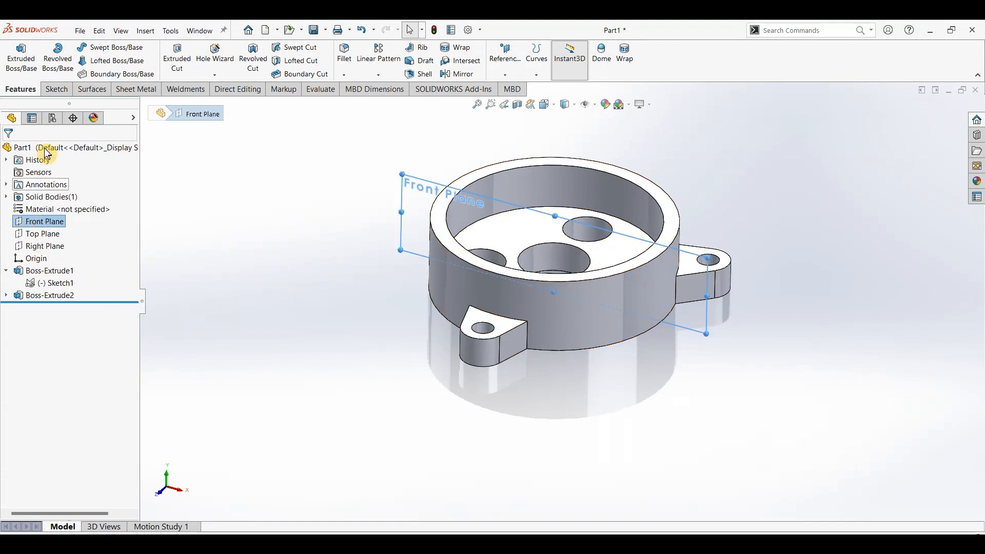
pyautogui.click(57, 89)
pyautogui.click(17, 60)
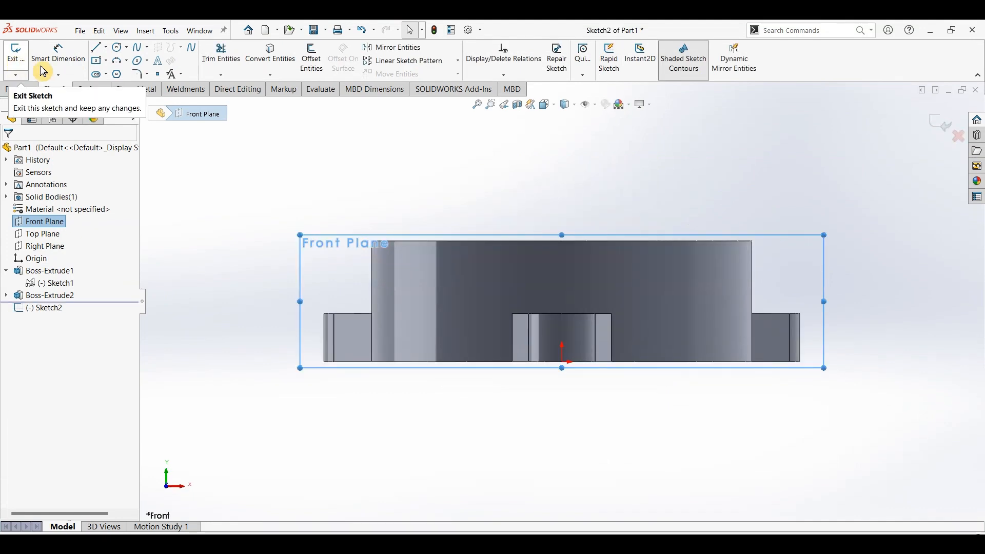
pyautogui.click(107, 60)
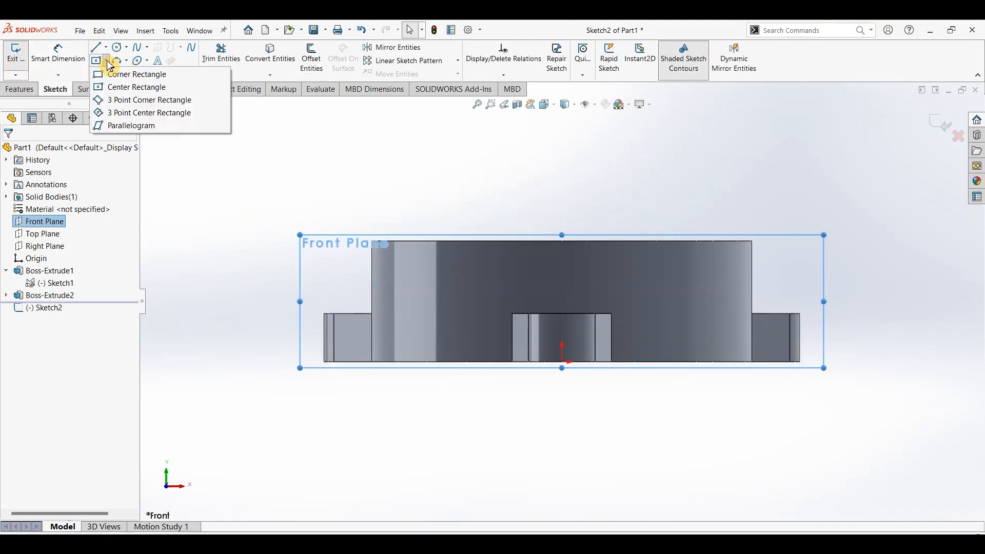
pyautogui.click(110, 78)
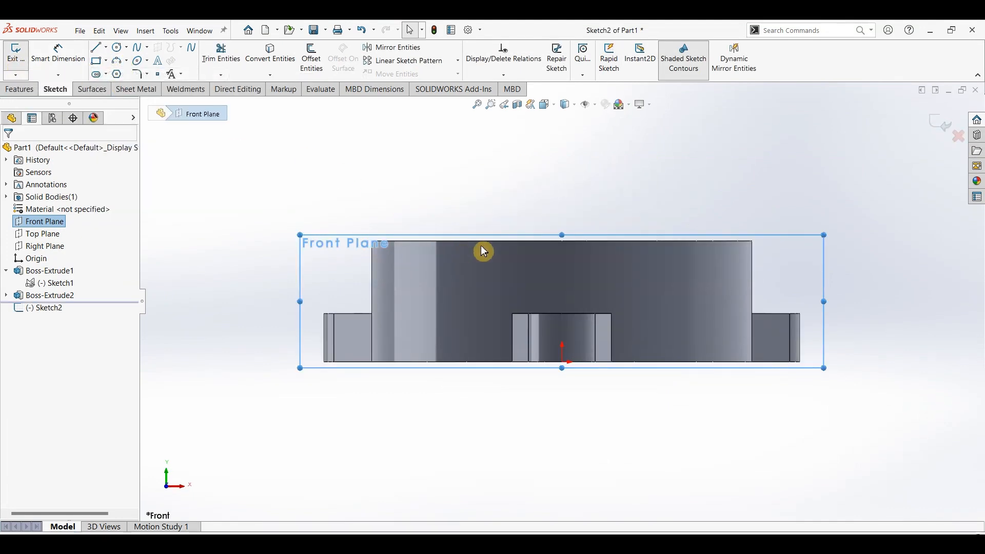
pyautogui.click(535, 241)
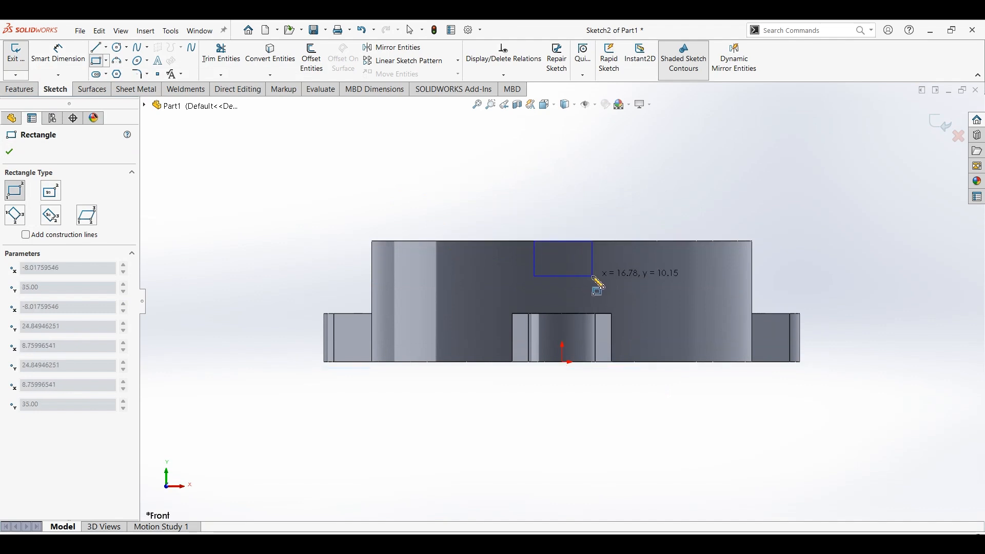
pyautogui.click(593, 276)
# - Dimension the slot rectangle to a height of 10 mm and a width of 10 mm
pyautogui.click(72, 53)
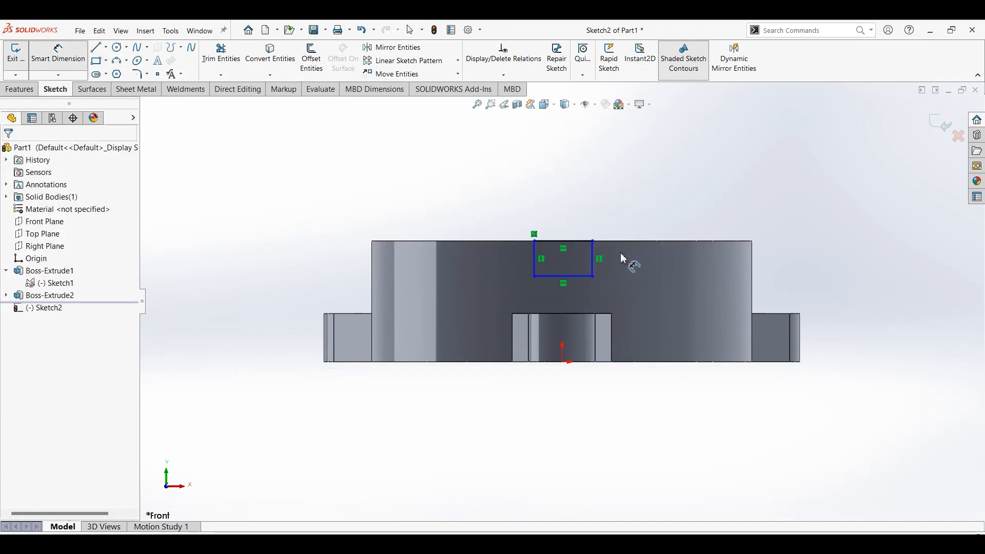
pyautogui.click(597, 271)
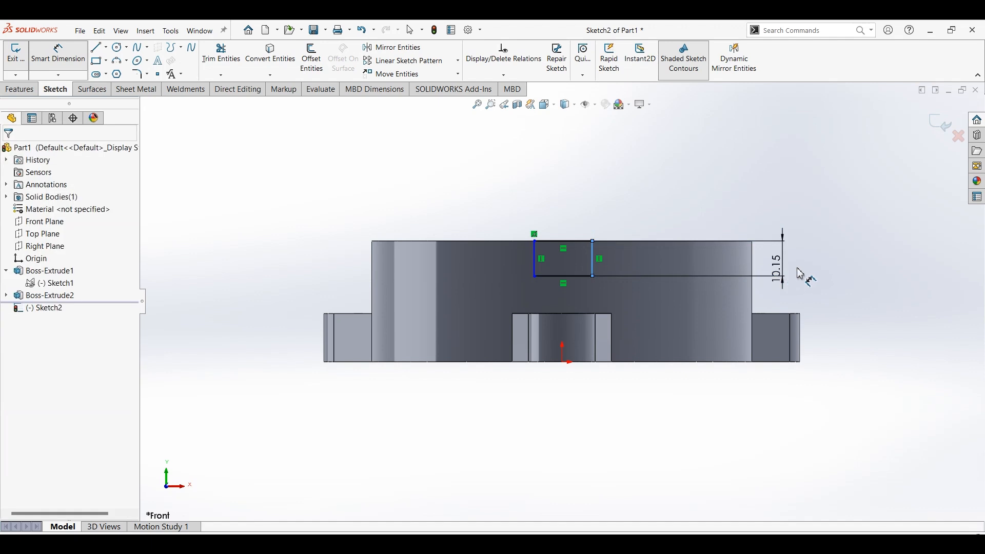
pyautogui.click(801, 274)
pyautogui.write('10')
pyautogui.press('Return')
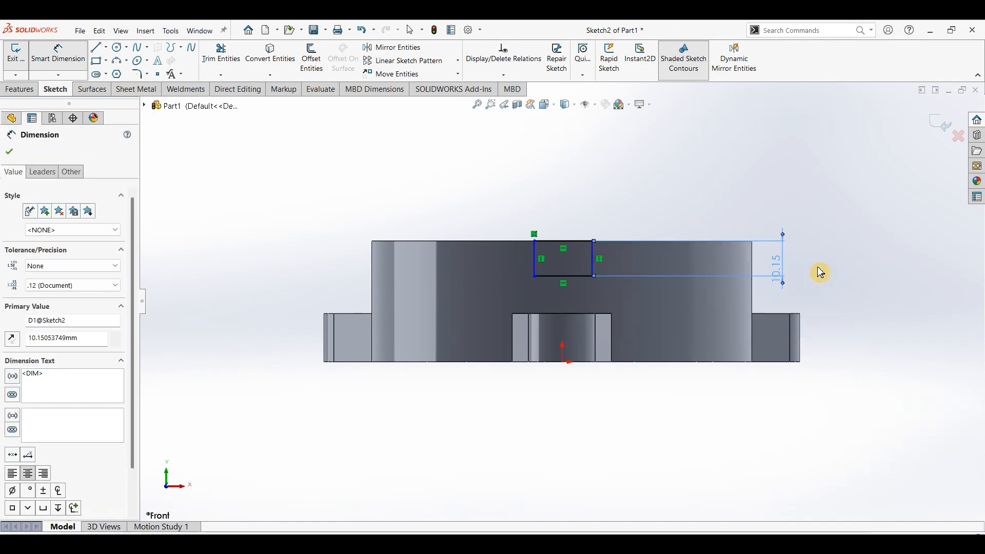
pyautogui.click(582, 298)
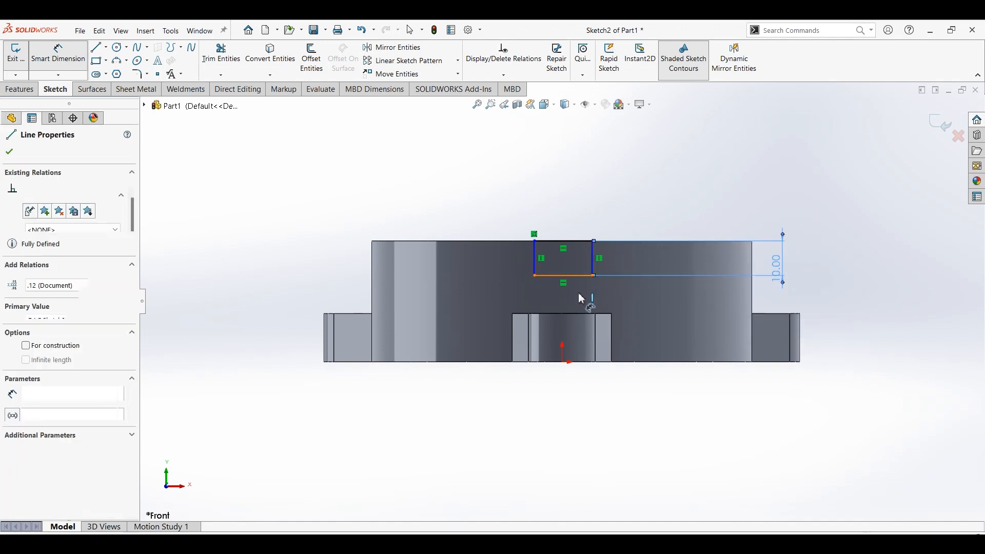
pyautogui.click(586, 304)
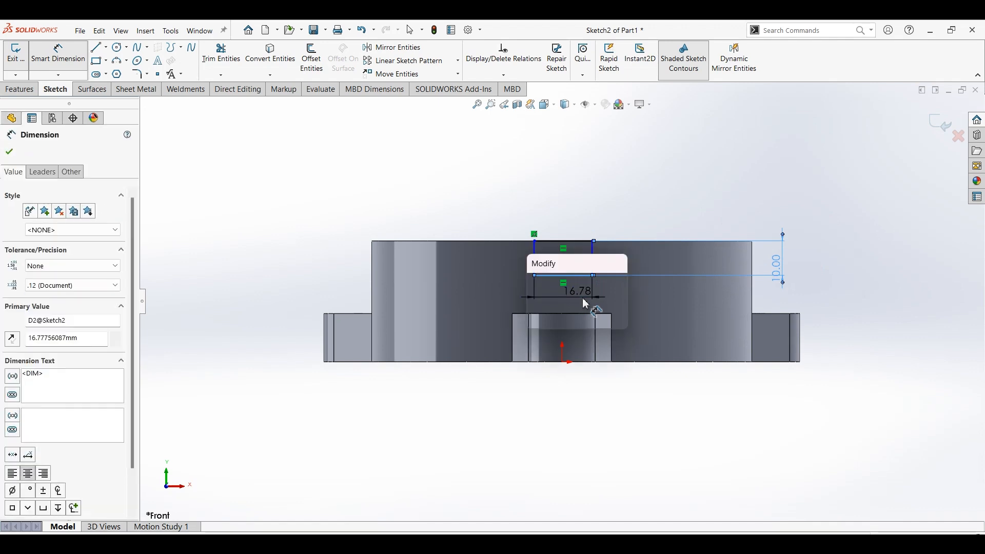
pyautogui.click(588, 303)
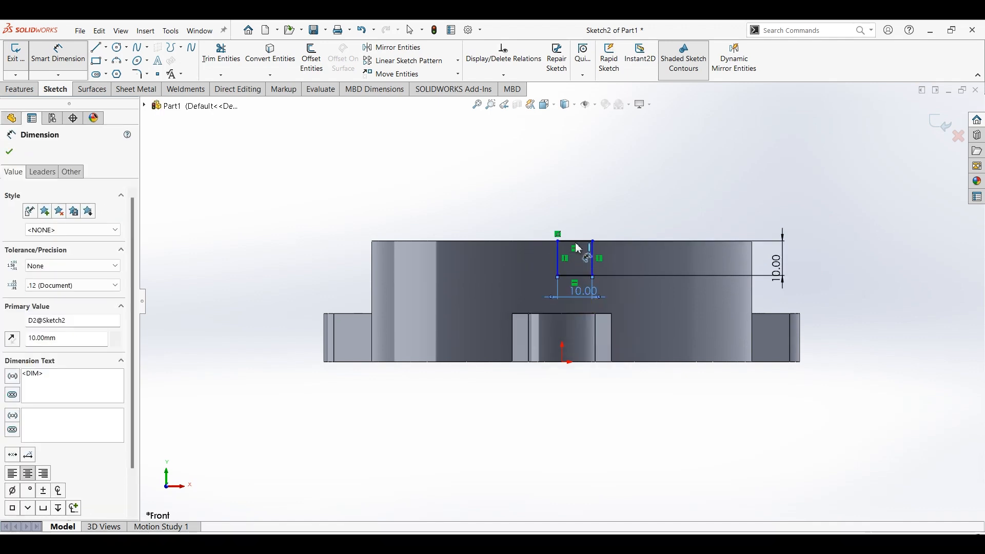
pyautogui.press('Escape')
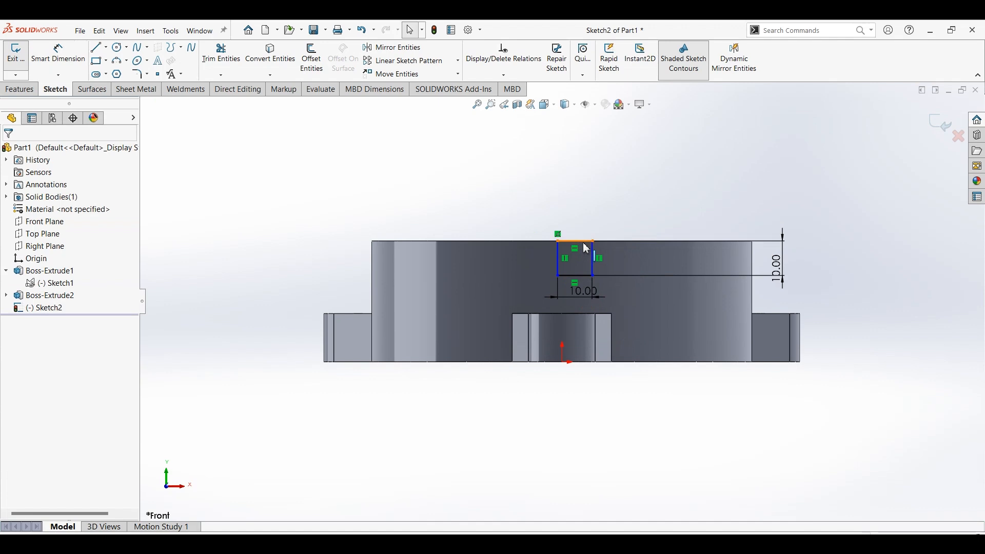
# - Center the rectangle by adding a Vertical relation between its upper line's midpoint and the origin
pyautogui.rightClick(584, 243)
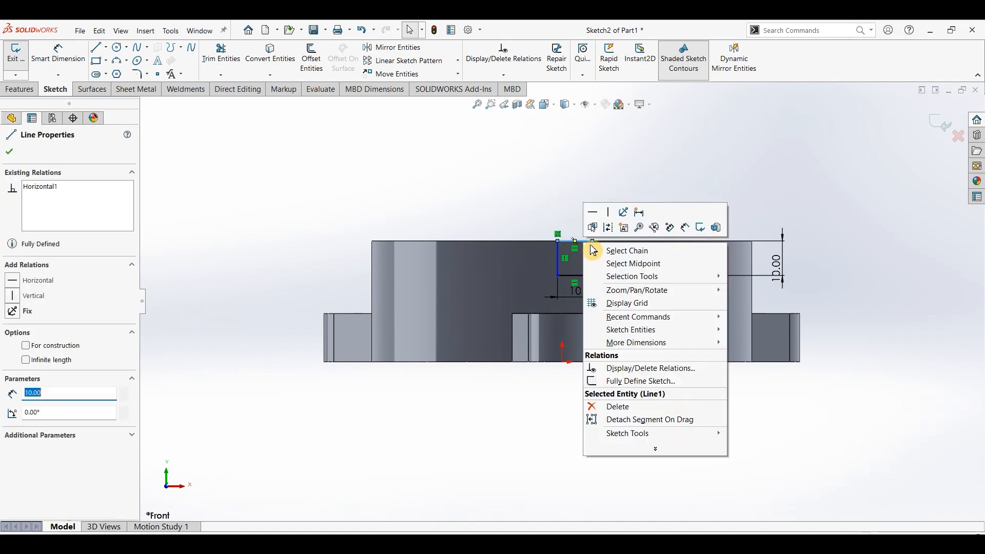
pyautogui.click(623, 264)
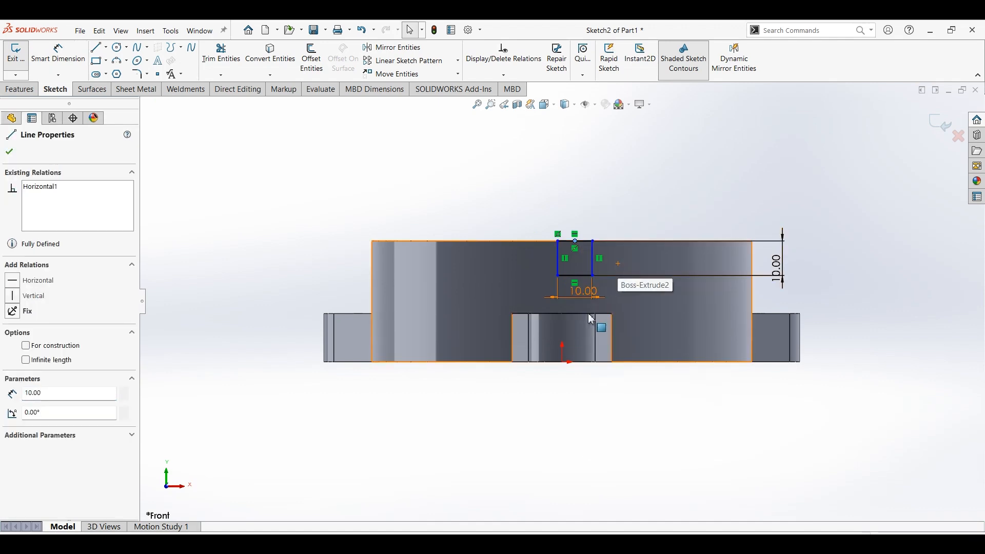
pyautogui.keyDown('ctrl'); pyautogui.click(564, 362); pyautogui.keyUp('ctrl')
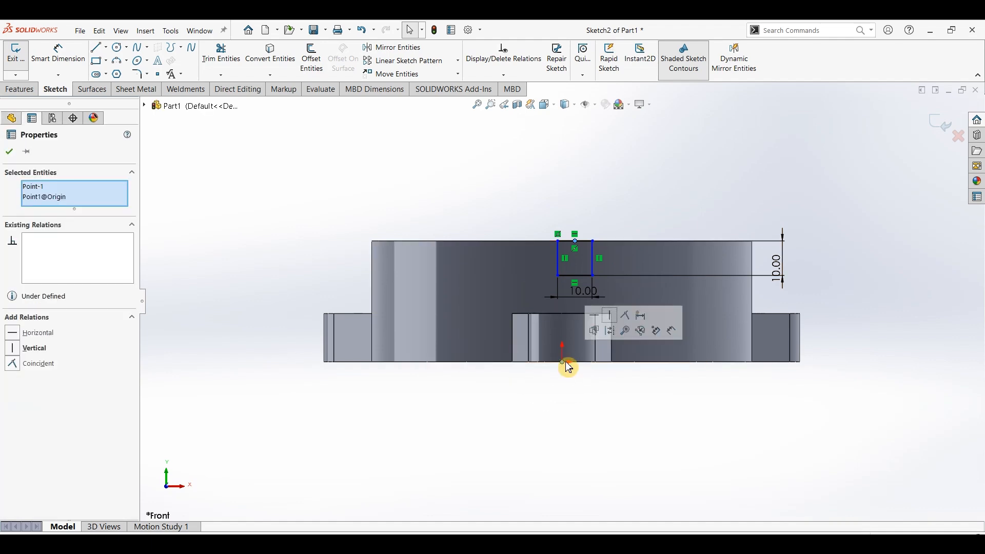
pyautogui.click(617, 322)
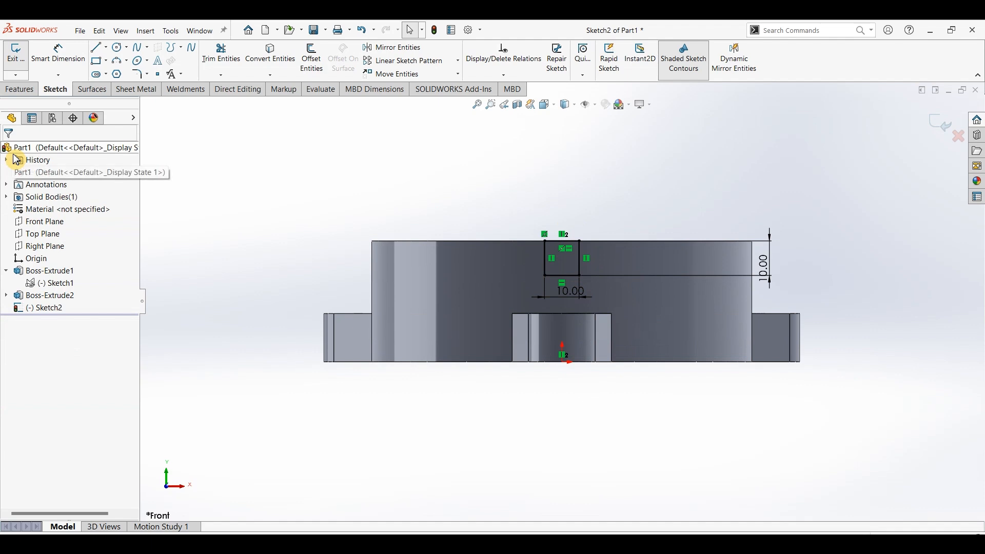
# - Cut the rectangle through the ring wall with an Extruded Cut using the Through All - Both end condition
pyautogui.click(26, 90)
pyautogui.click(177, 59)
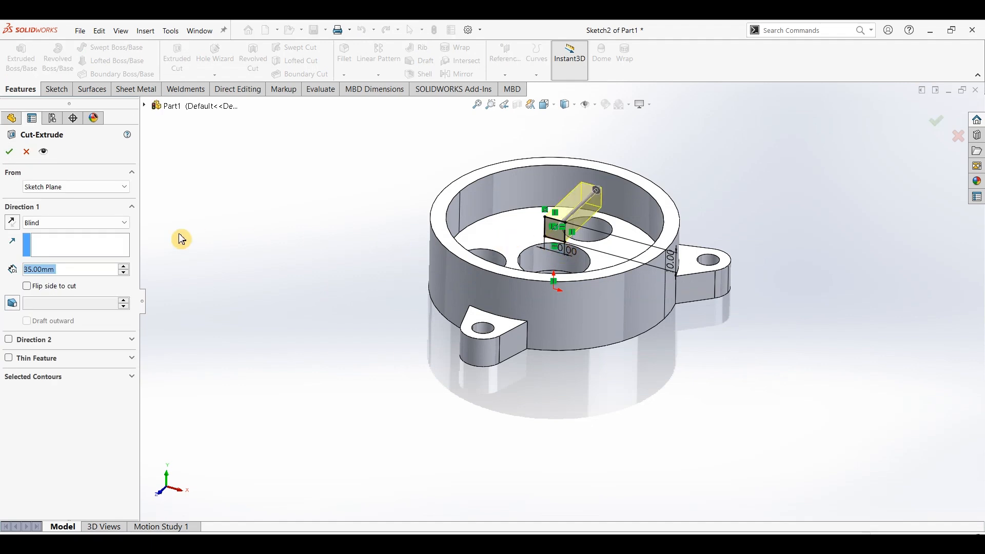
pyautogui.click(64, 223)
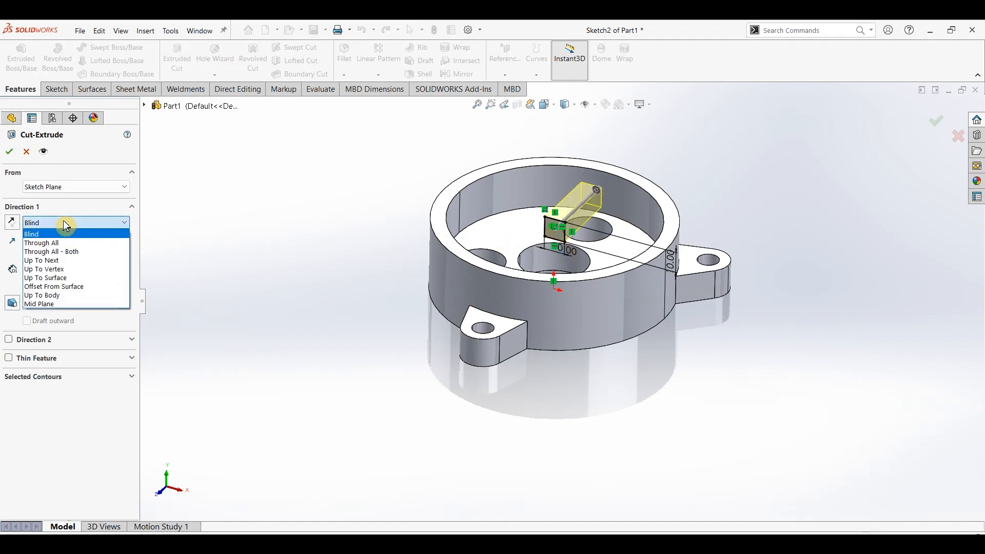
pyautogui.click(53, 249)
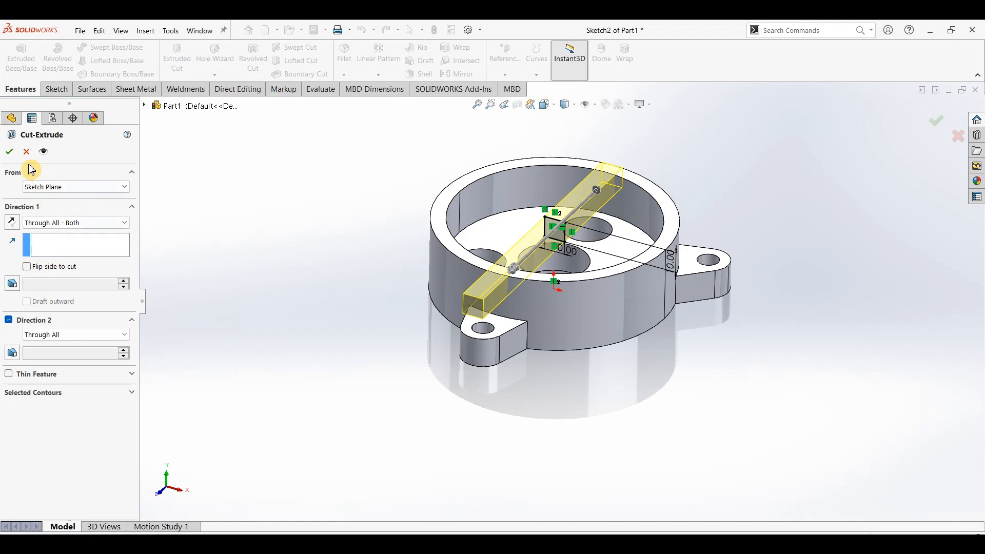
pyautogui.press('Return')
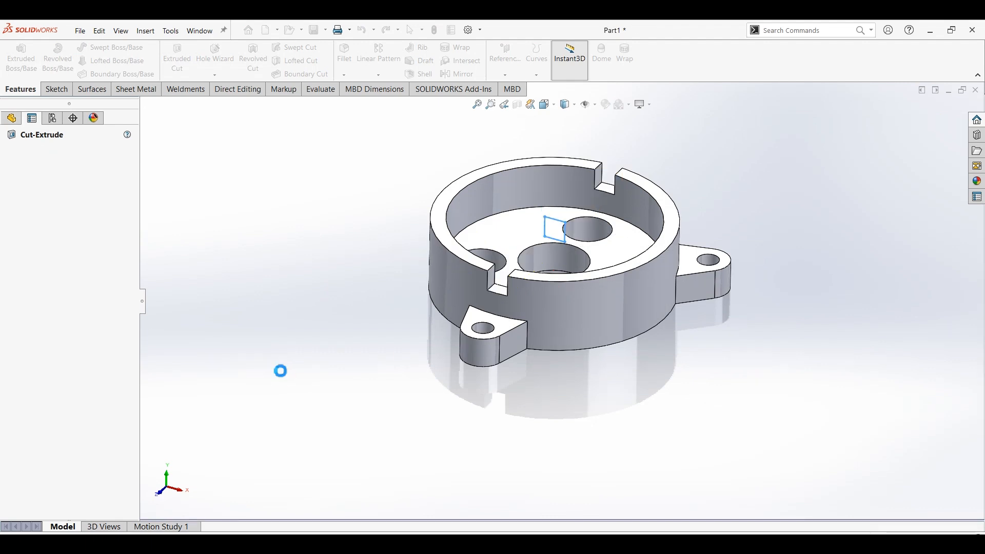
pyautogui.click(409, 136)
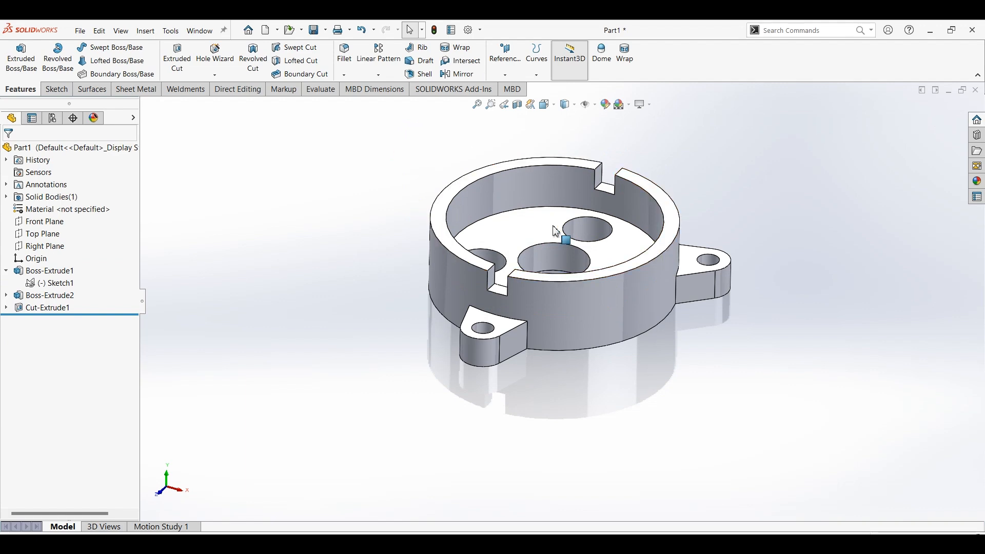
# - Create a circular pattern of the slot cut around the central hole's edge with 4 equally spaced instances over 360 degrees
pyautogui.click(390, 76)
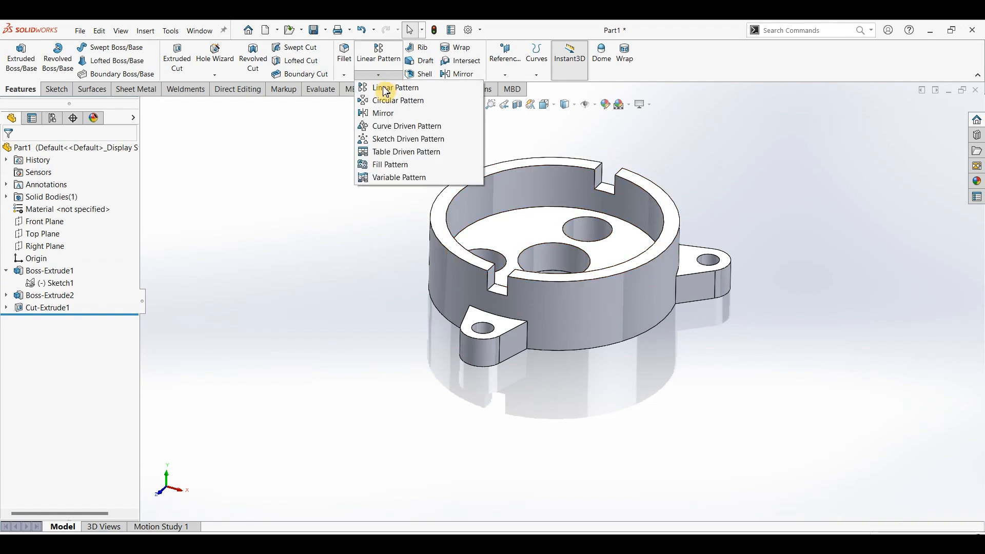
pyautogui.click(381, 102)
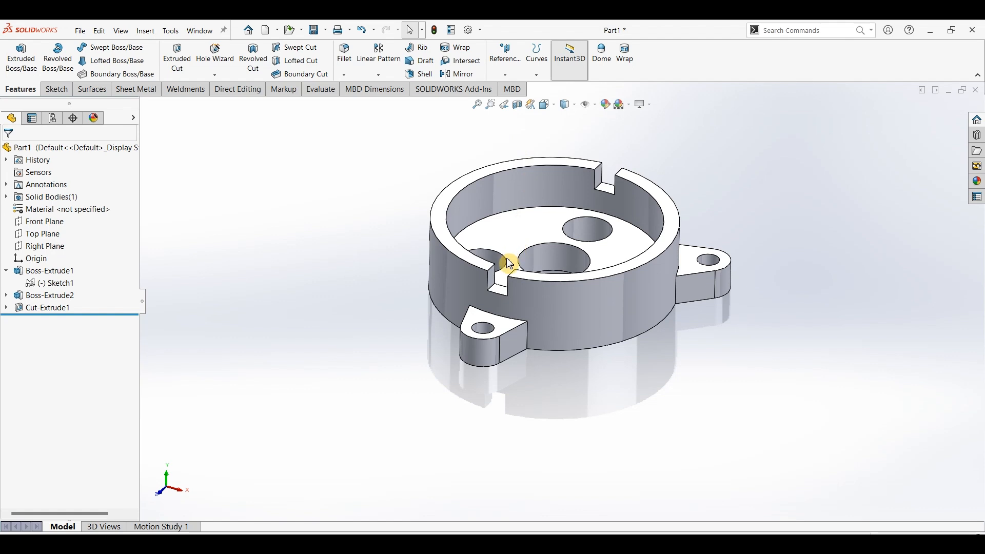
pyautogui.click(494, 290)
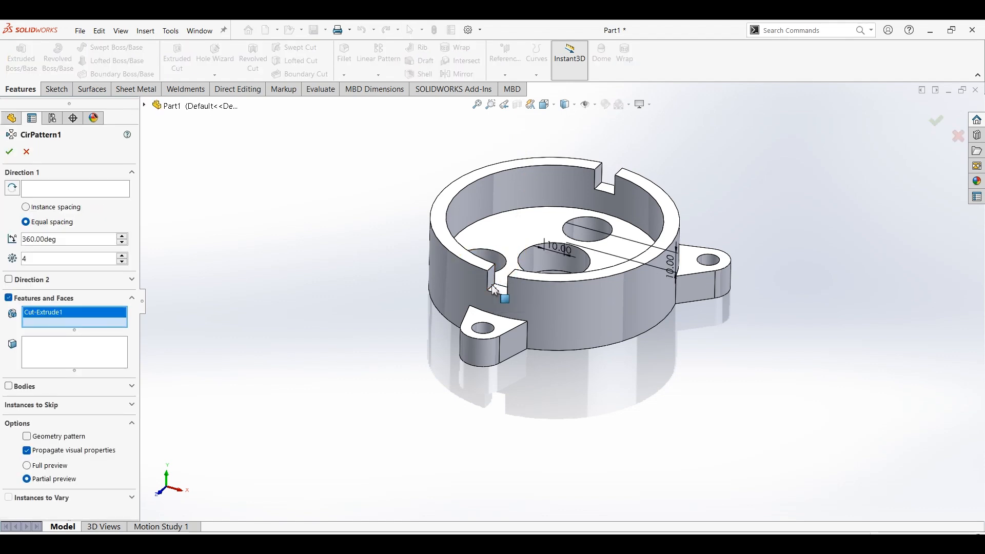
pyautogui.click(36, 196)
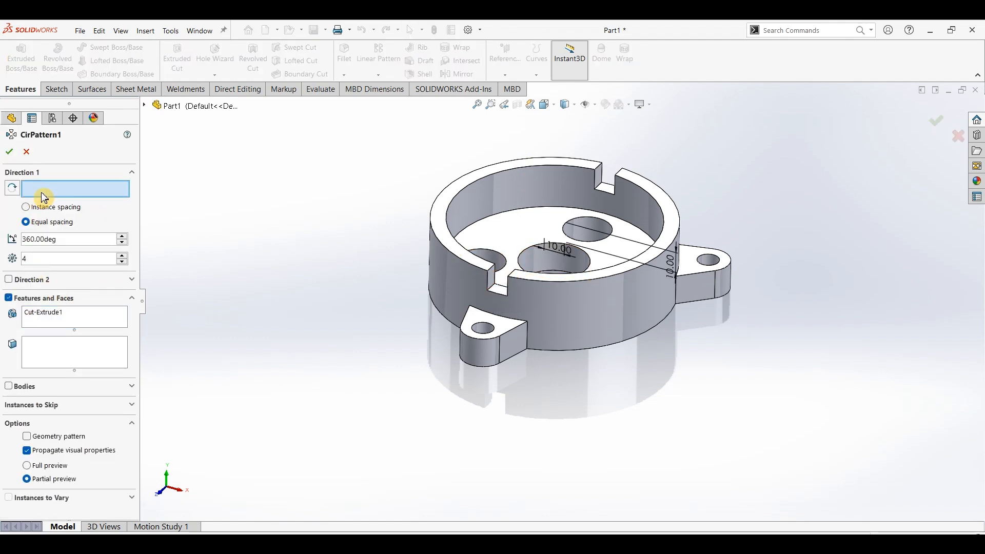
pyautogui.click(530, 248)
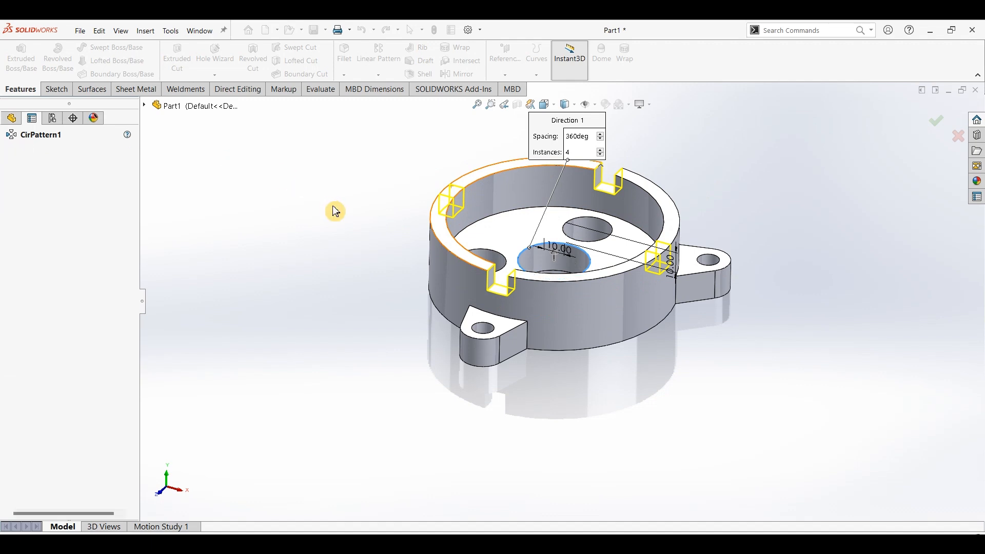
pyautogui.press('Return')
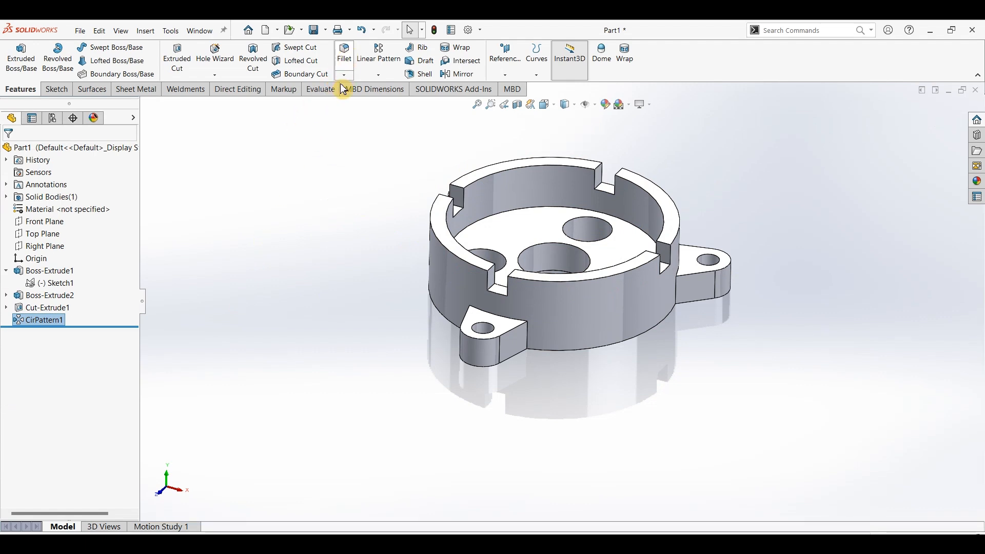
# - Set up a 3 mm symmetric fillet on the front lug's top outline and its joints with the ring wall
pyautogui.click(345, 56)
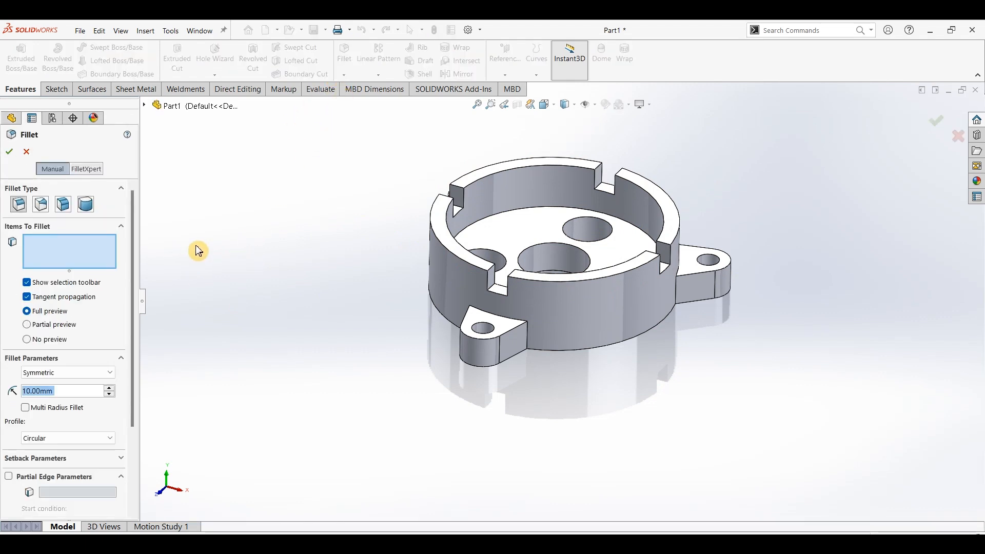
pyautogui.write('3')
pyautogui.press('Return')
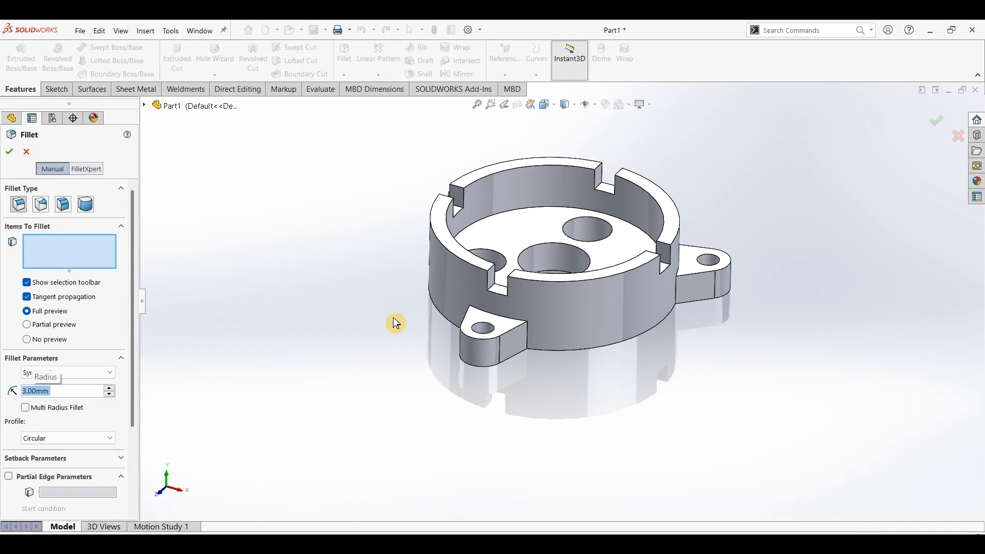
pyautogui.click(534, 341)
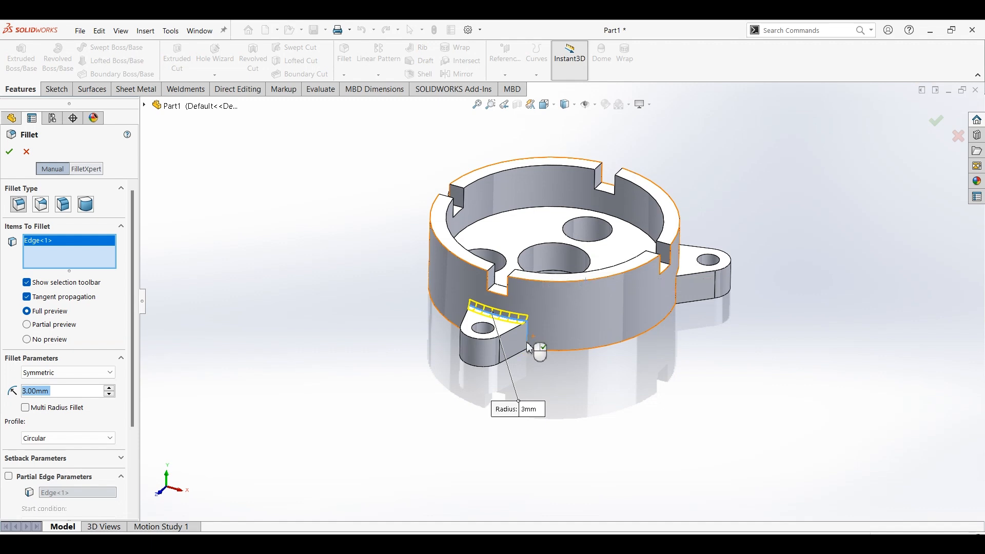
pyautogui.click(531, 347)
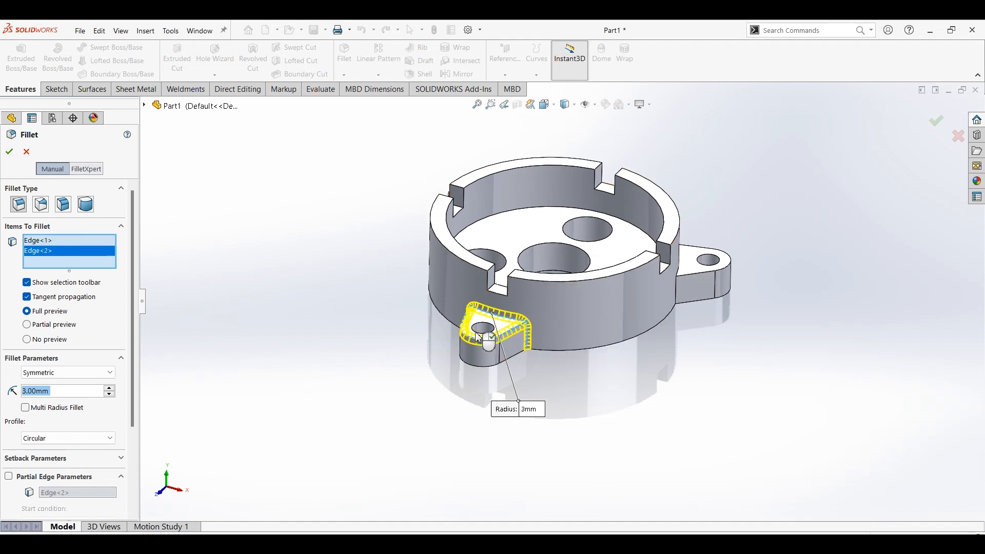
pyautogui.click(465, 341)
# - Add the second lug's top and joint edges and the third lug's top face to the 3 mm fillet, and create it
pyautogui.moveTo(405, 336); pyautogui.dragTo(339, 354, button='middle')
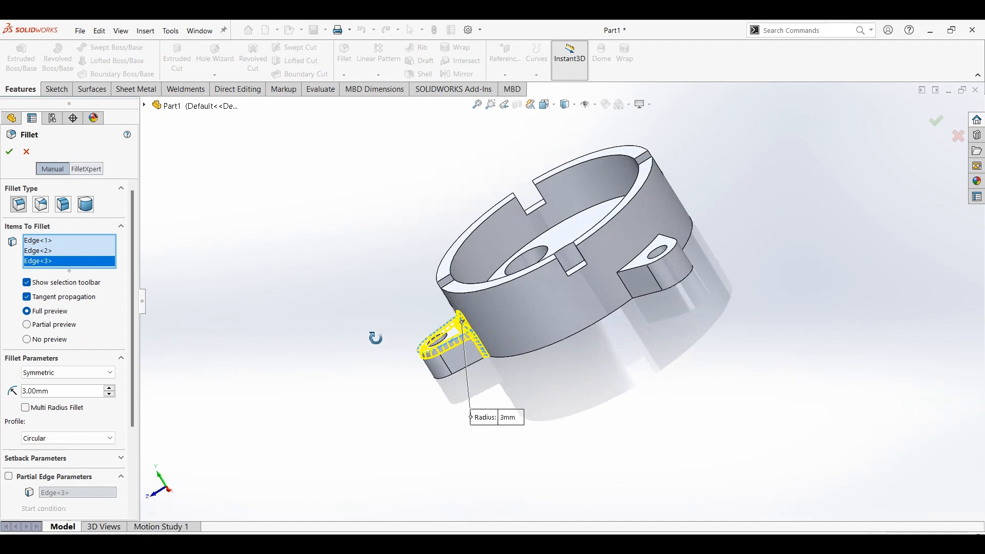
pyautogui.click(642, 269)
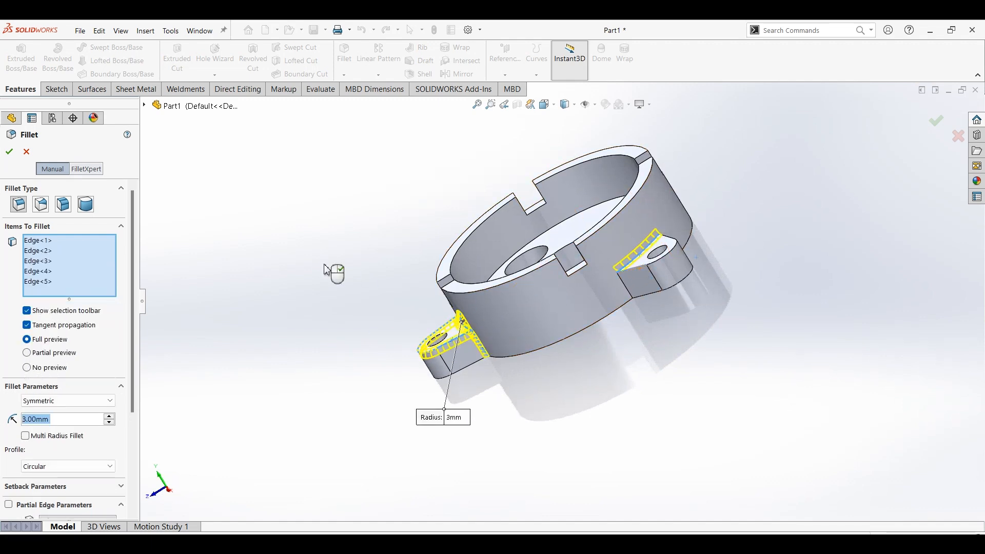
pyautogui.moveTo(334, 272); pyautogui.dragTo(454, 236, button='middle')
pyautogui.click(473, 182)
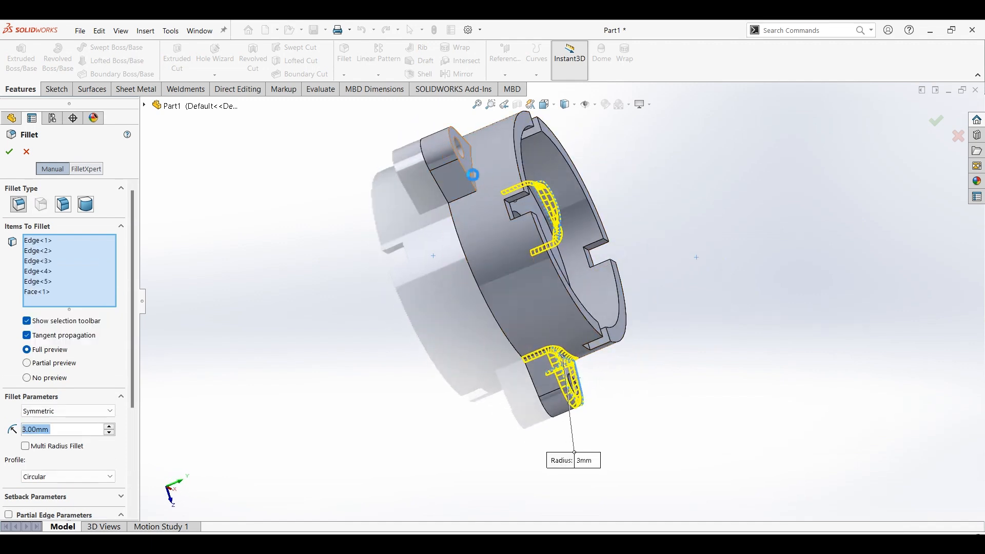
pyautogui.moveTo(723, 345); pyautogui.dragTo(604, 347, button='middle')
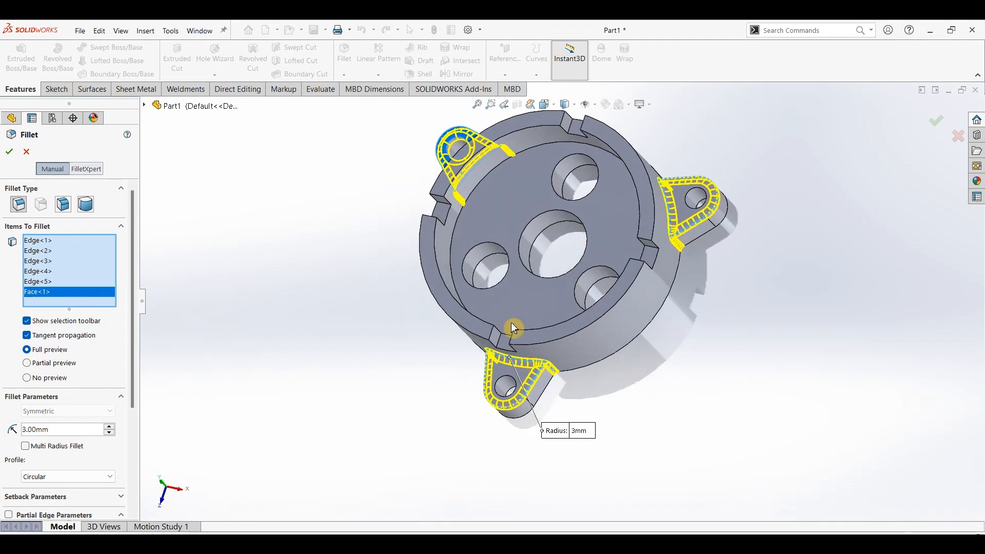
pyautogui.click(14, 160)
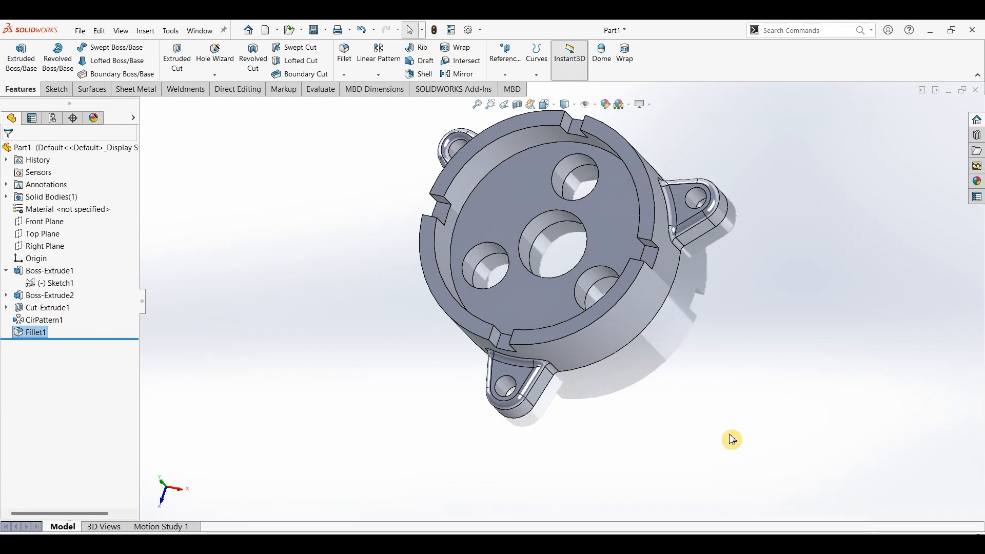
# - Show the part in isometric view and apply a steel appearance from the Metal category to it
pyautogui.hotkey('ctrl', '7')
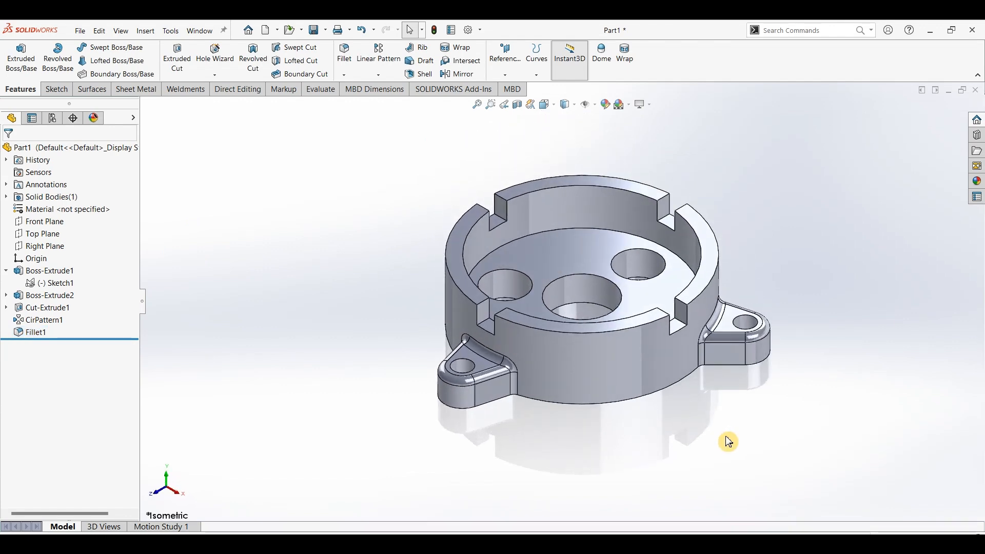
pyautogui.click(977, 181)
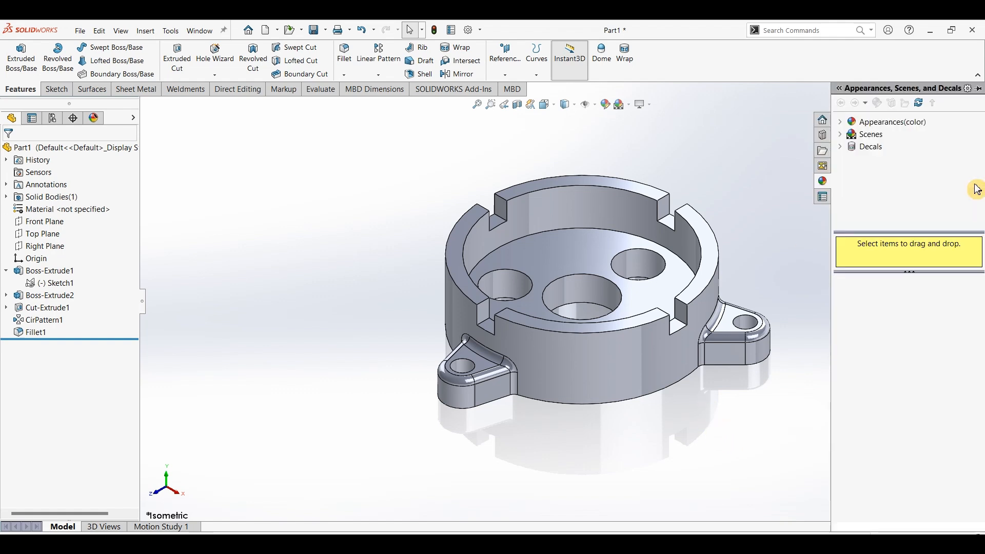
pyautogui.doubleClick(849, 124)
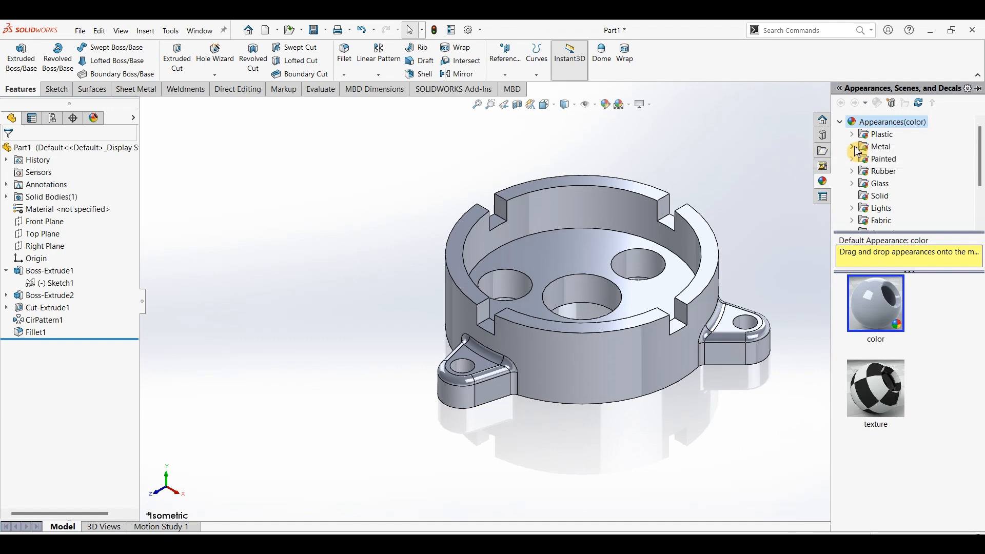
pyautogui.doubleClick(856, 148)
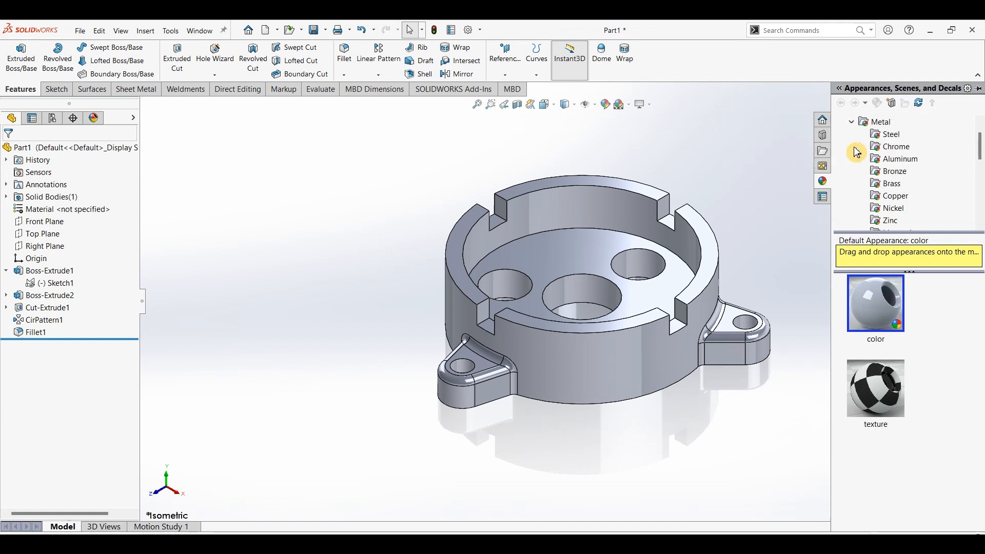
pyautogui.click(889, 137)
pyautogui.moveTo(885, 307); pyautogui.dragTo(735, 323)
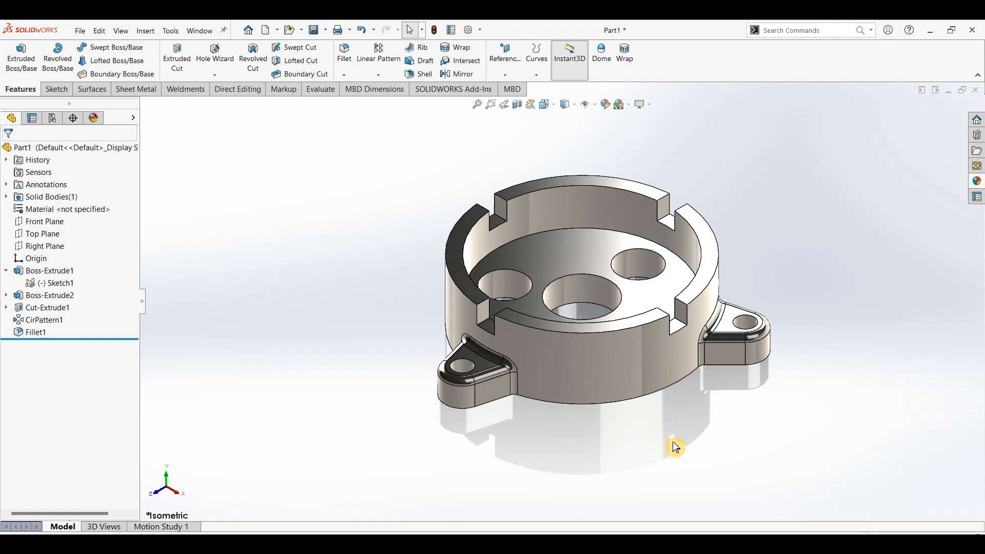
pyautogui.click(504, 543)
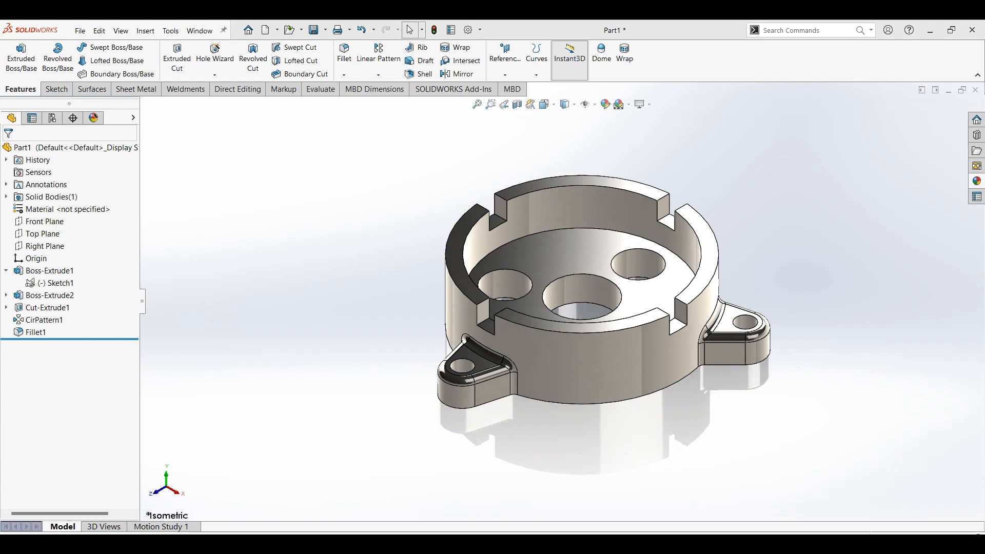